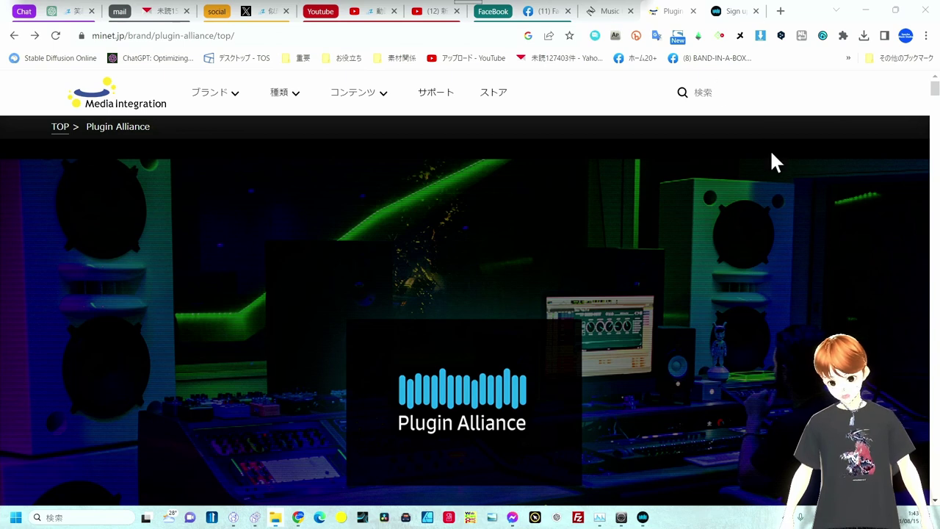
Step: Switch to the plugin-alliance.com tab and scroll to the Metric AB v1.4 banner and back up
click(736, 14)
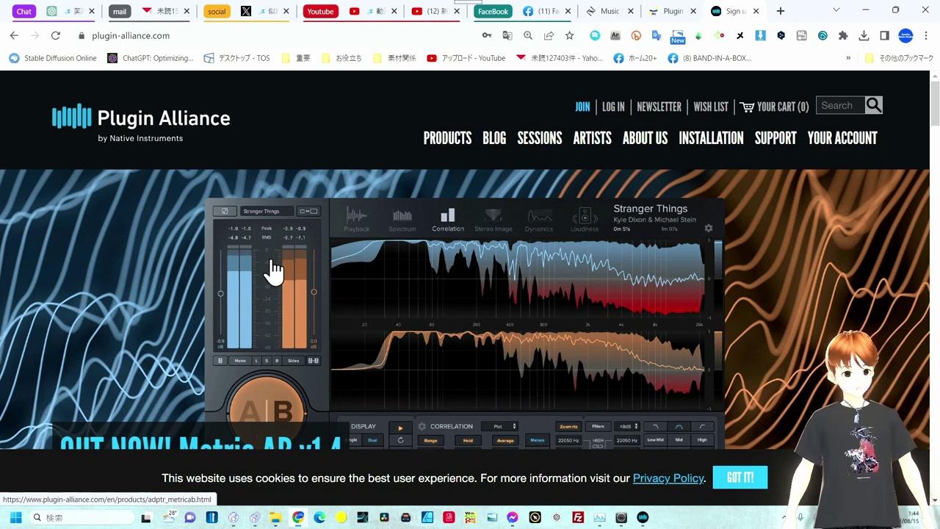
scroll(273, 269, down, 2)
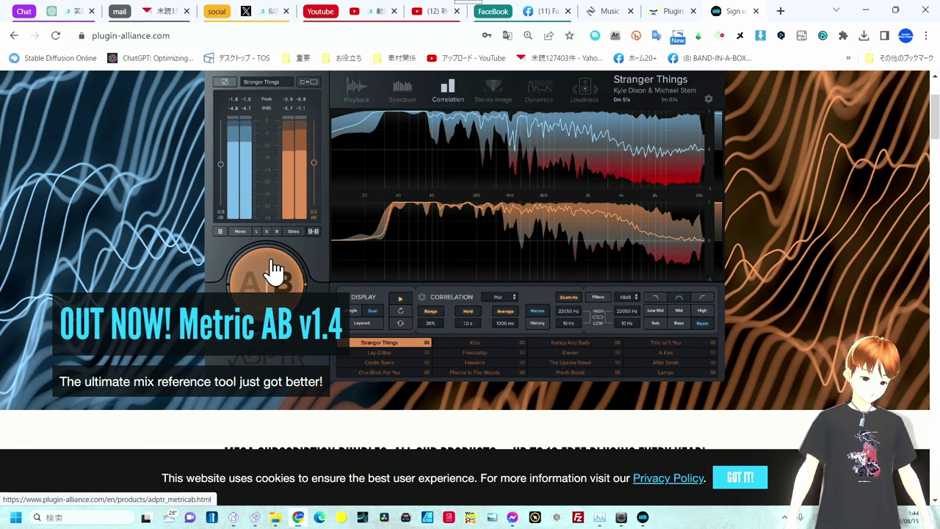
scroll(273, 268, up, 2)
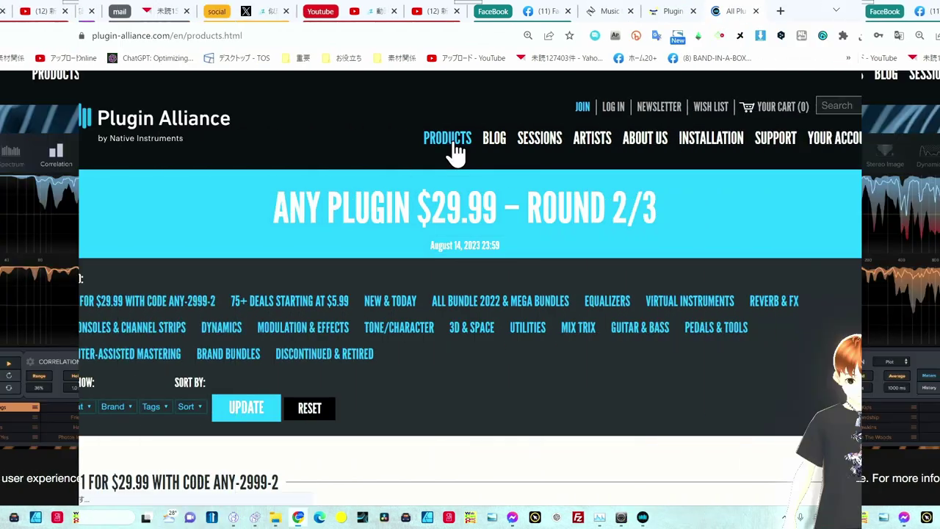
Step: Open the PRODUCTS catalogue and scroll down through the sale-priced plugin grid
click(455, 152)
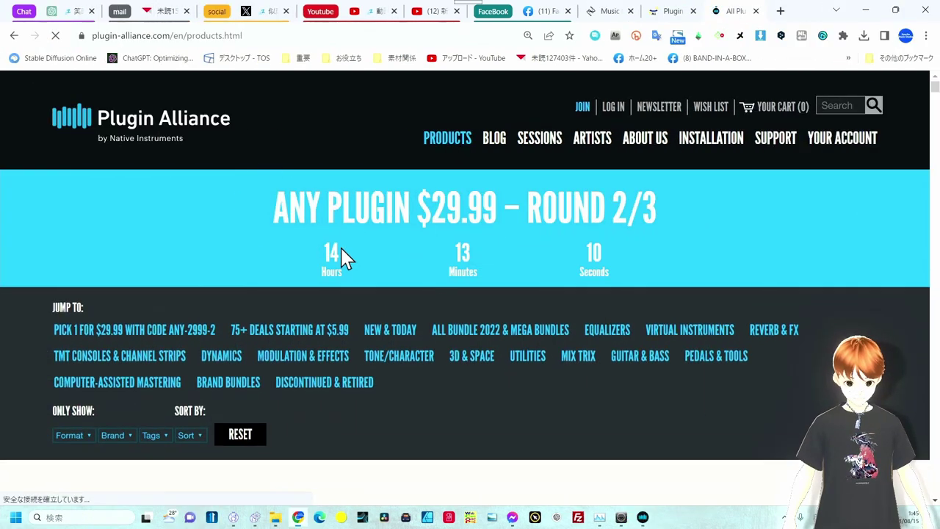
scroll(342, 256, down, 4)
scroll(342, 256, down, 3)
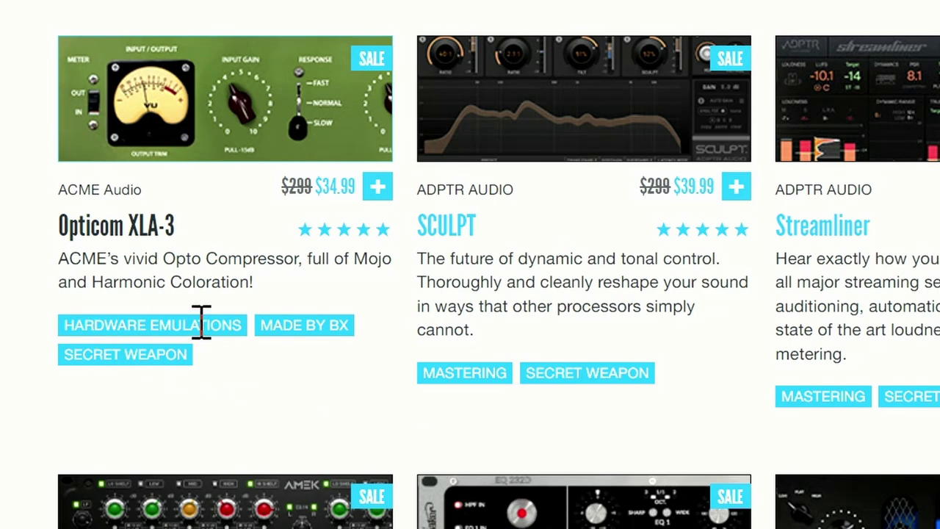
scroll(547, 378, down, 5)
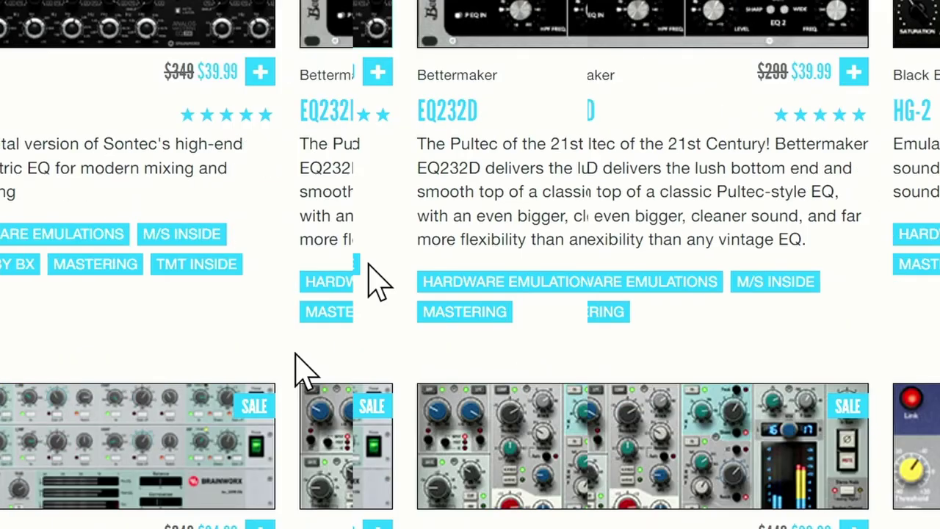
scroll(636, 283, down, 2)
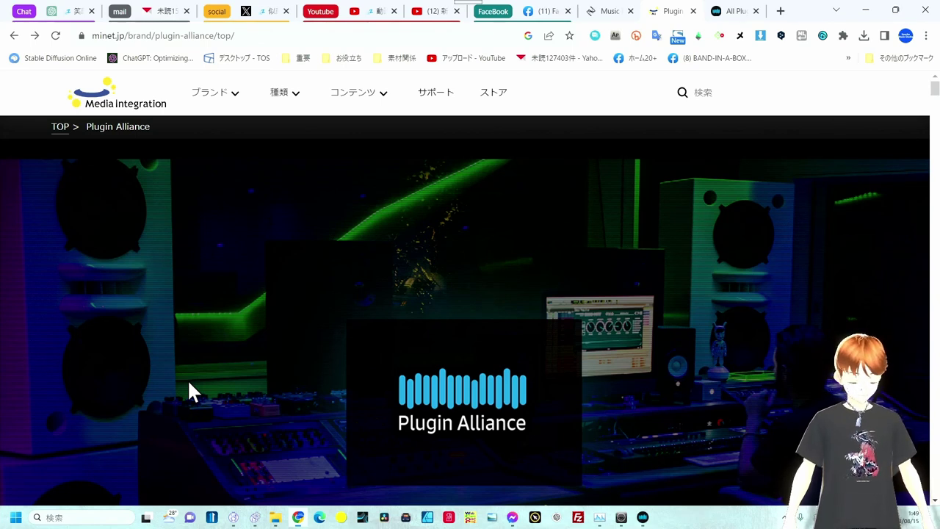
Step: Scroll to the イコライザー section and open the AMEK EQ 200 page priced at 12,800円
scroll(190, 391, down, 1)
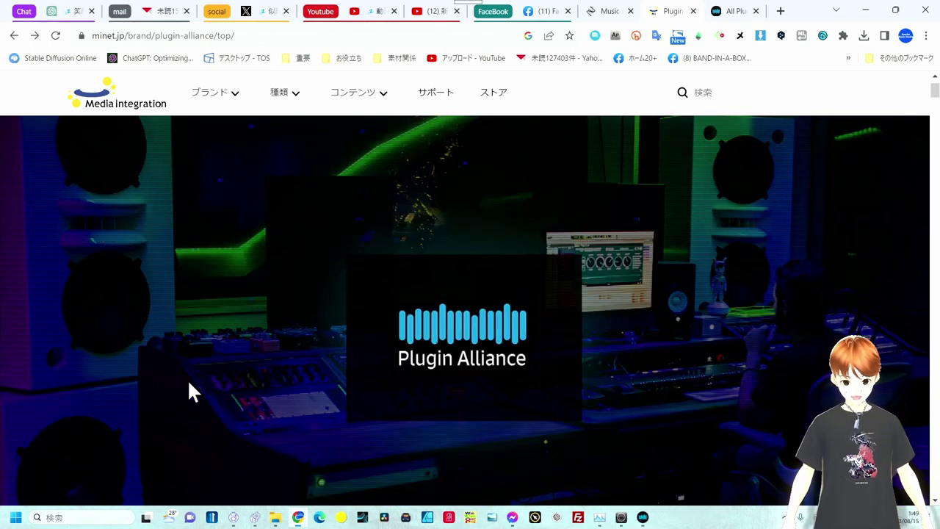
scroll(190, 391, down, 1)
scroll(189, 391, down, 2)
scroll(189, 390, down, 4)
scroll(190, 390, down, 3)
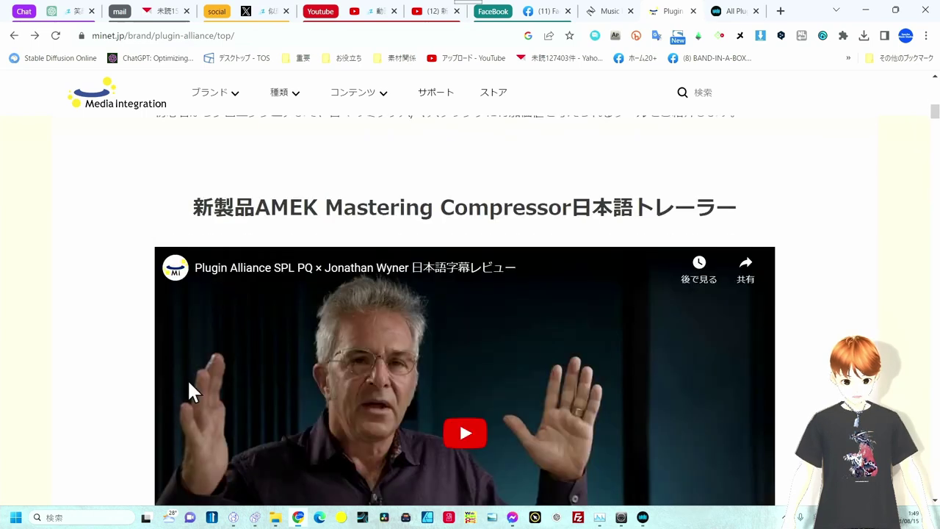
scroll(189, 390, down, 2)
scroll(189, 390, down, 3)
scroll(188, 390, down, 5)
scroll(189, 390, down, 2)
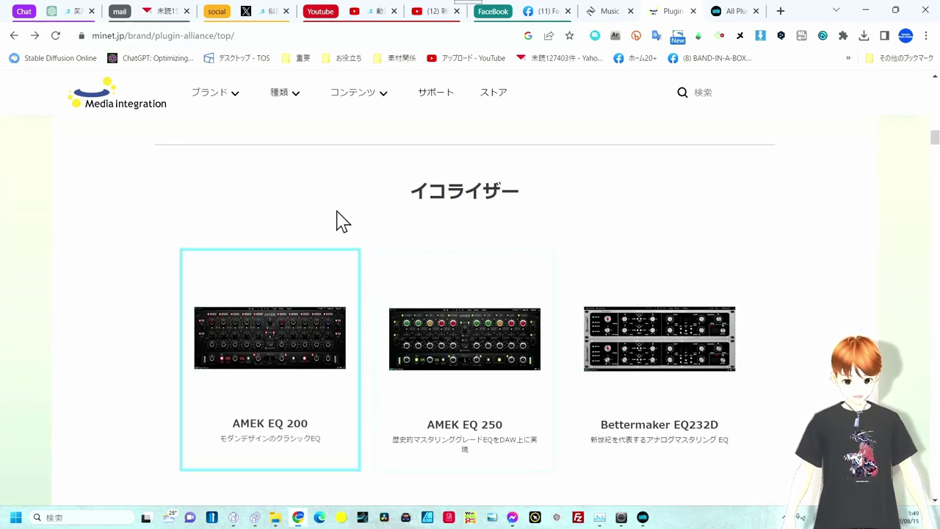
scroll(361, 227, down, 1)
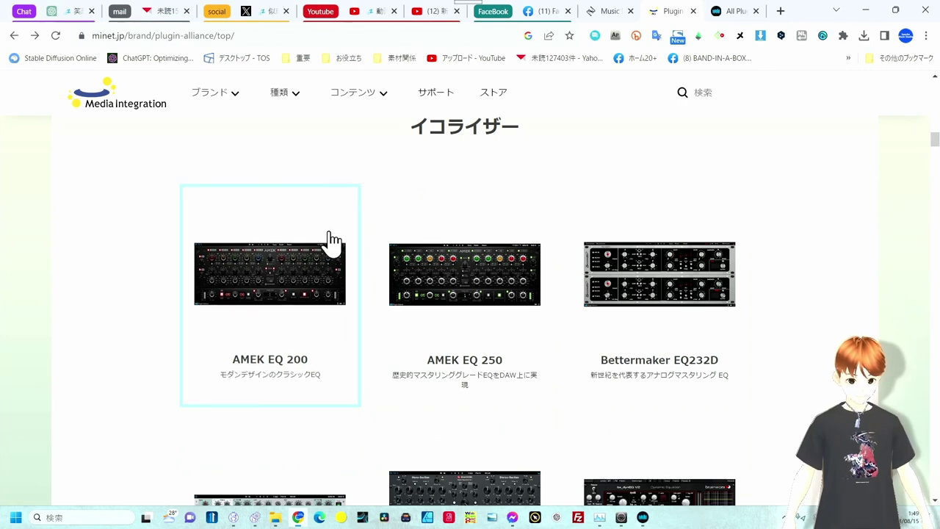
click(296, 279)
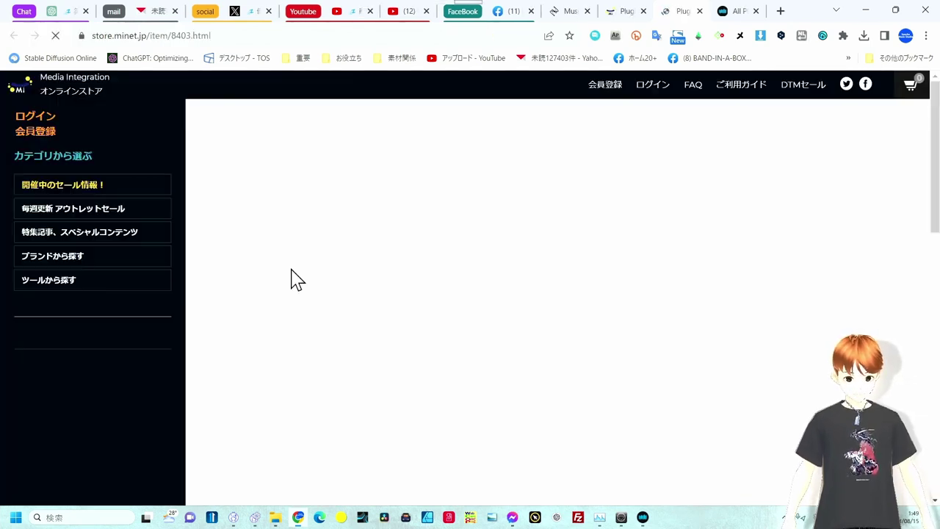
scroll(293, 294, down, 3)
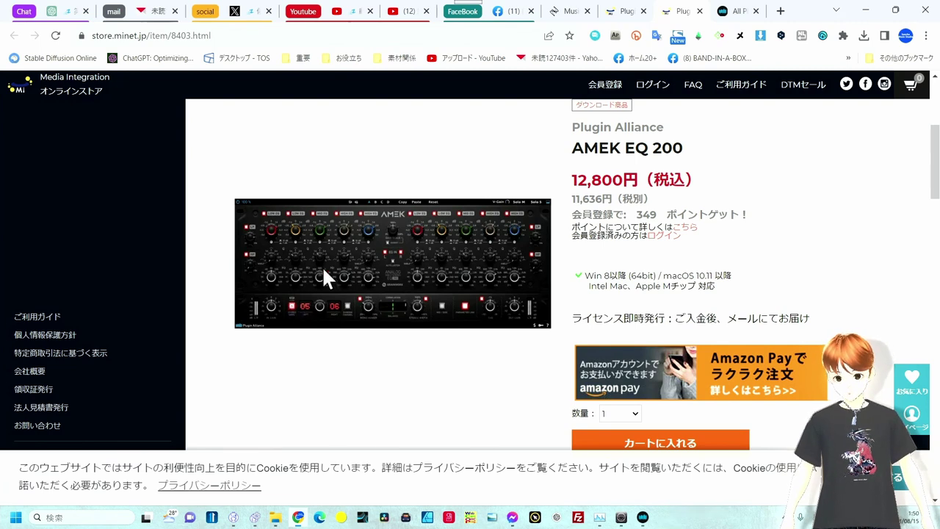
Step: Log in to Plugin Alliance with the saved credentials and open the Redeem Voucher page
click(731, 12)
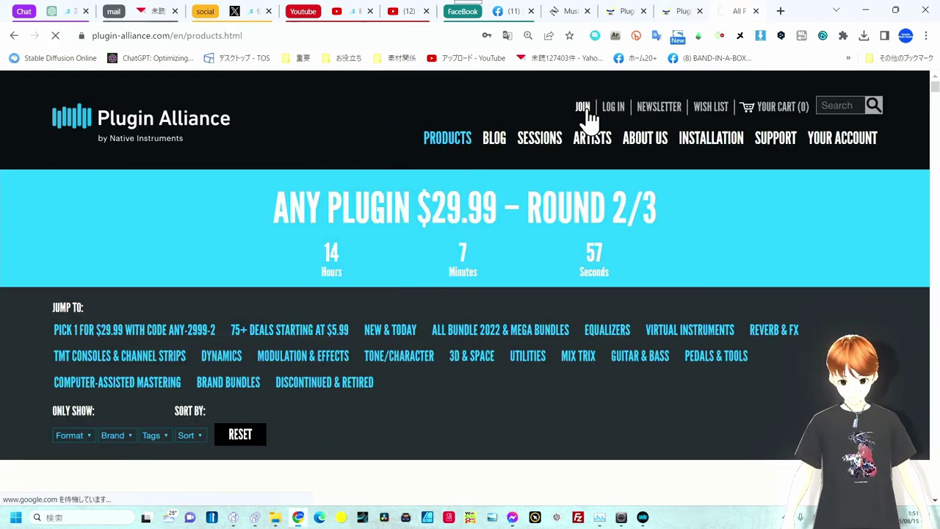
click(583, 107)
scroll(255, 336, down, 1)
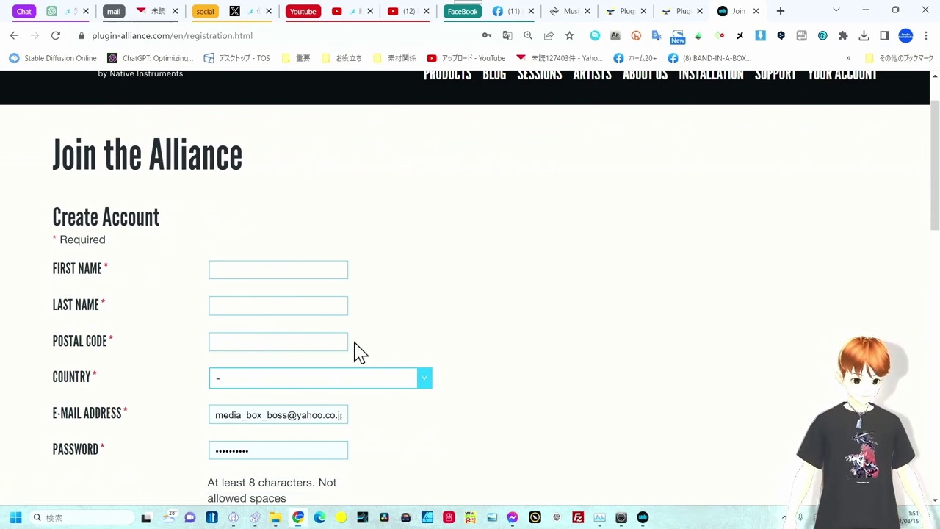
scroll(605, 289, up, 1)
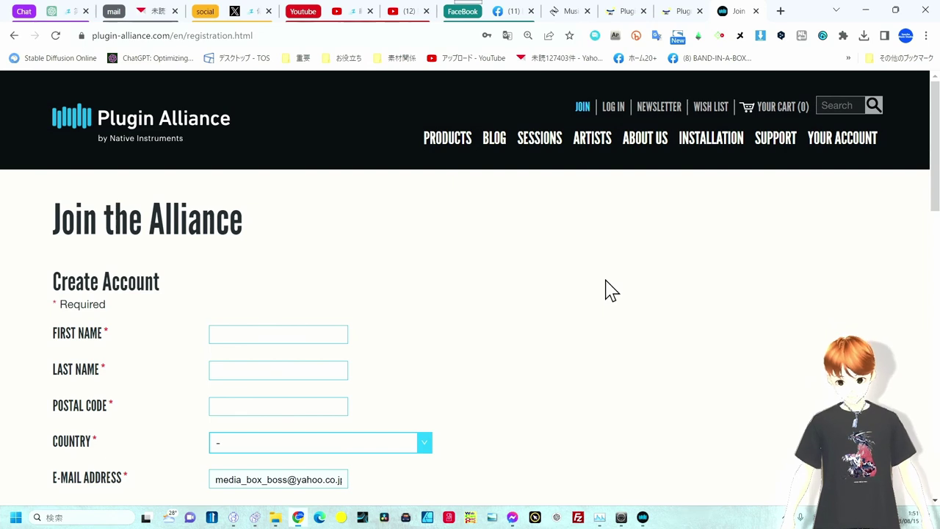
click(615, 121)
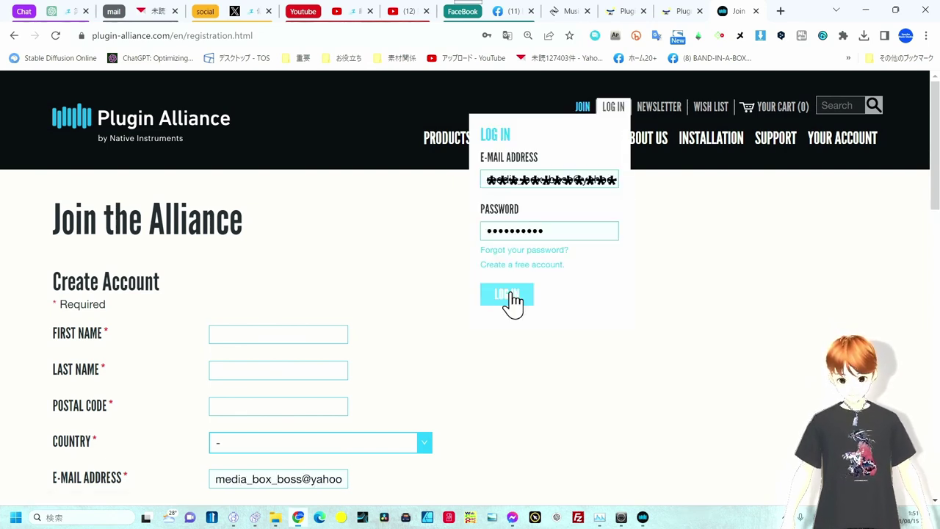
click(512, 297)
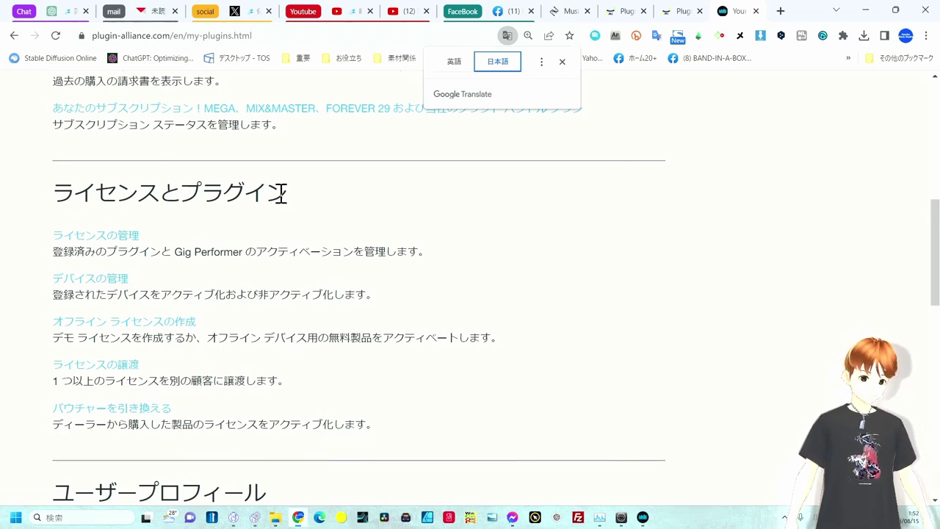
click(141, 413)
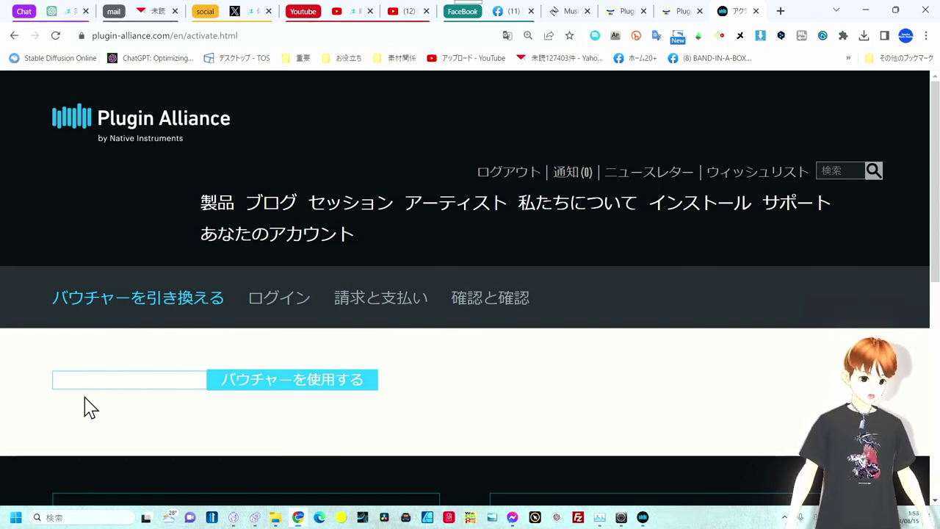
click(93, 380)
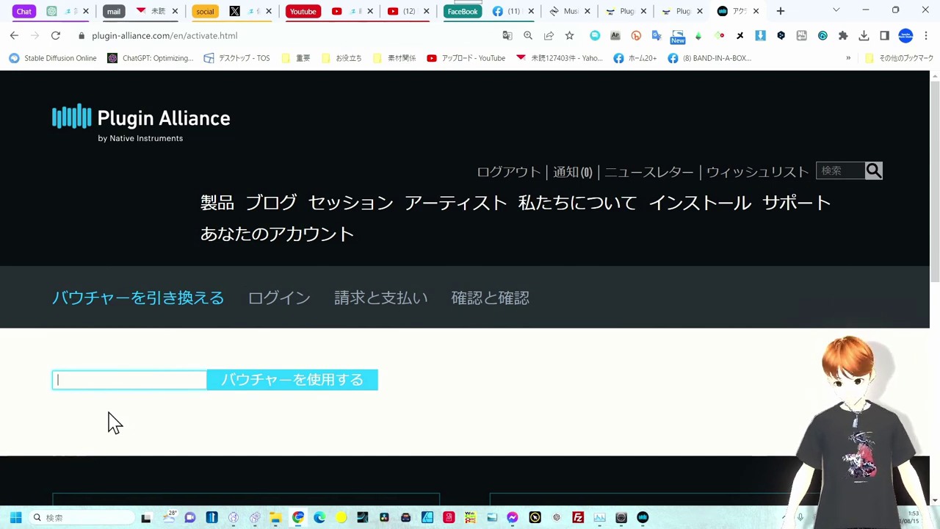
Step: Copy the bx voucher code from the purchase email in Yahoo! Mail
click(572, 19)
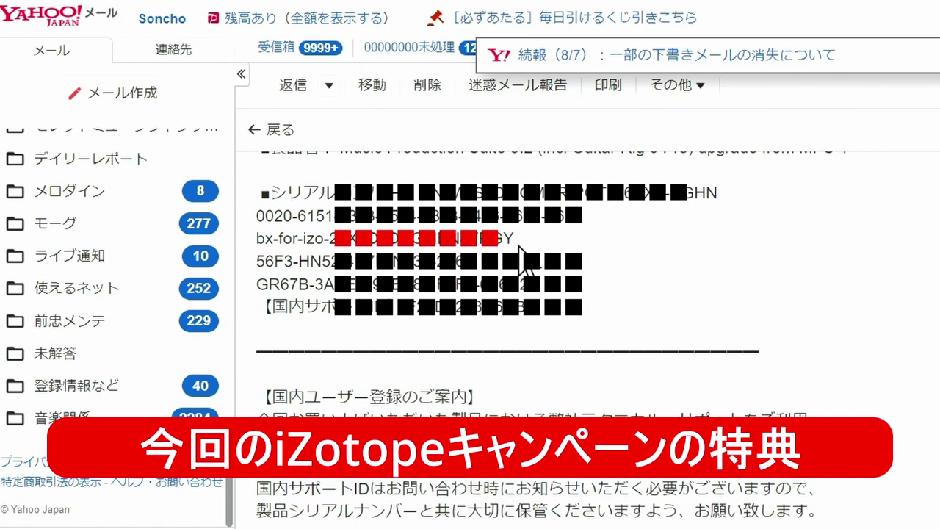
drag(516, 238, 257, 238)
right_click(323, 258)
click(323, 261)
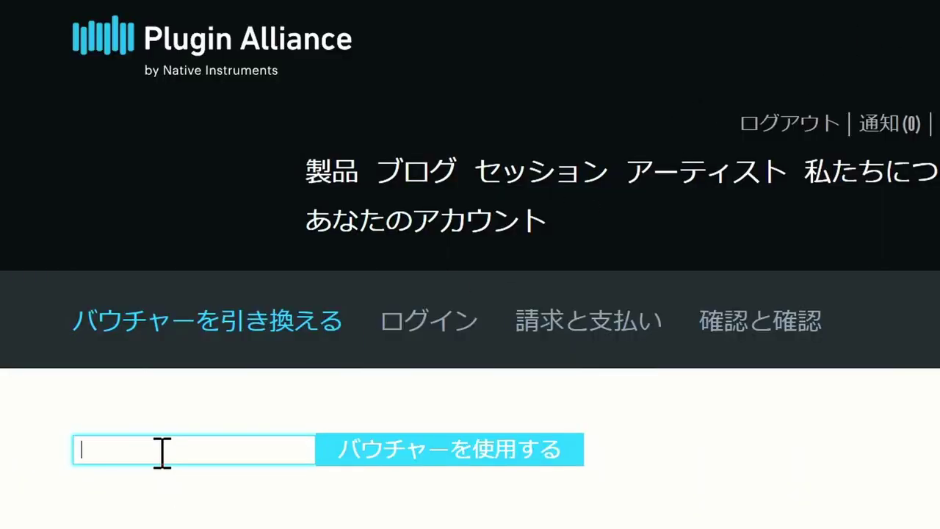
Step: Paste the voucher code and redeem it, bringing the BX plugins cart to $0
key(ctrl+v)
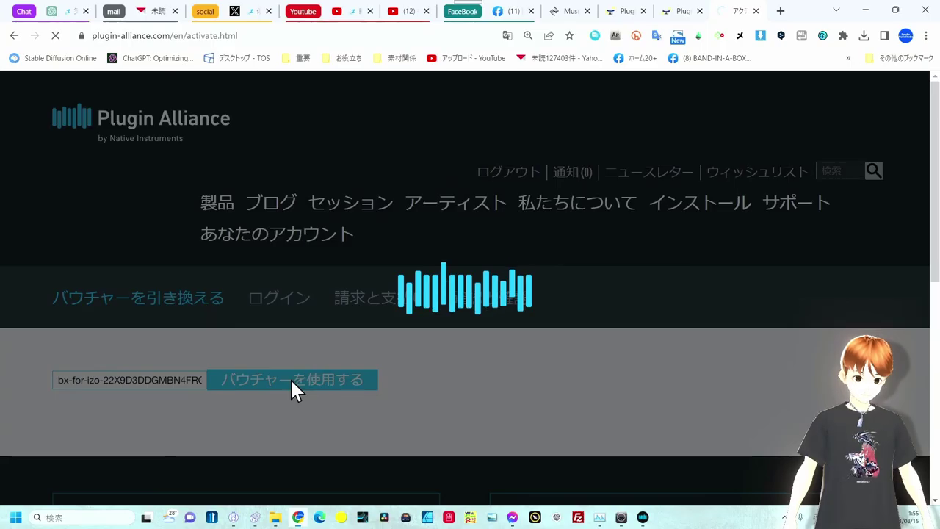
click(290, 378)
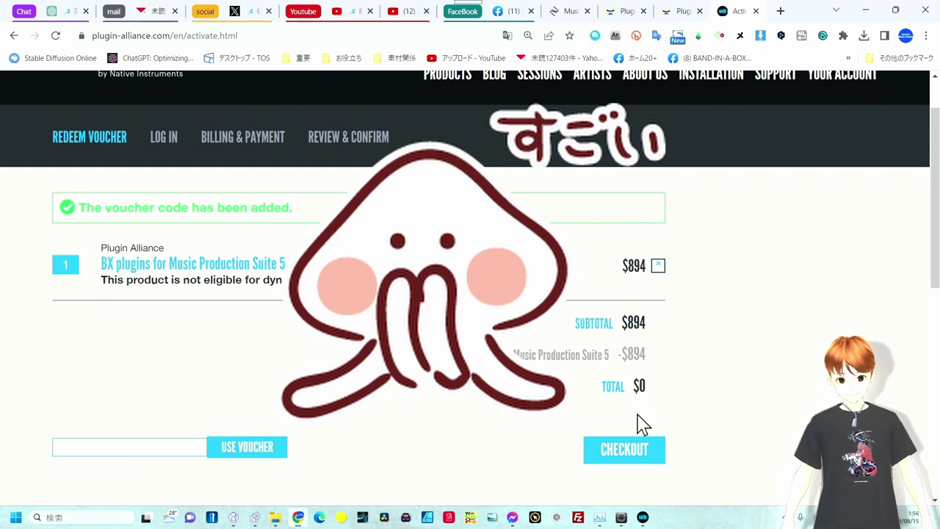
Step: Check out, accept the Terms of Service and place the $0 order
click(626, 450)
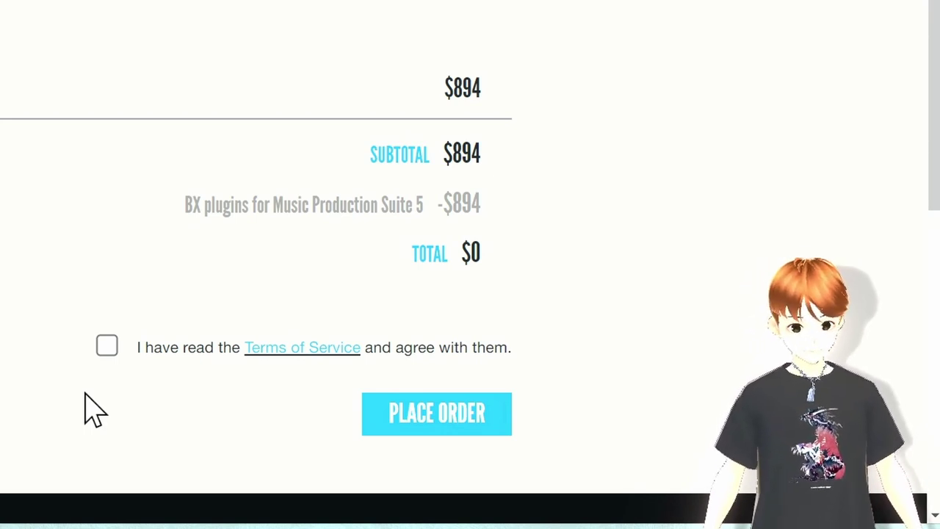
click(108, 347)
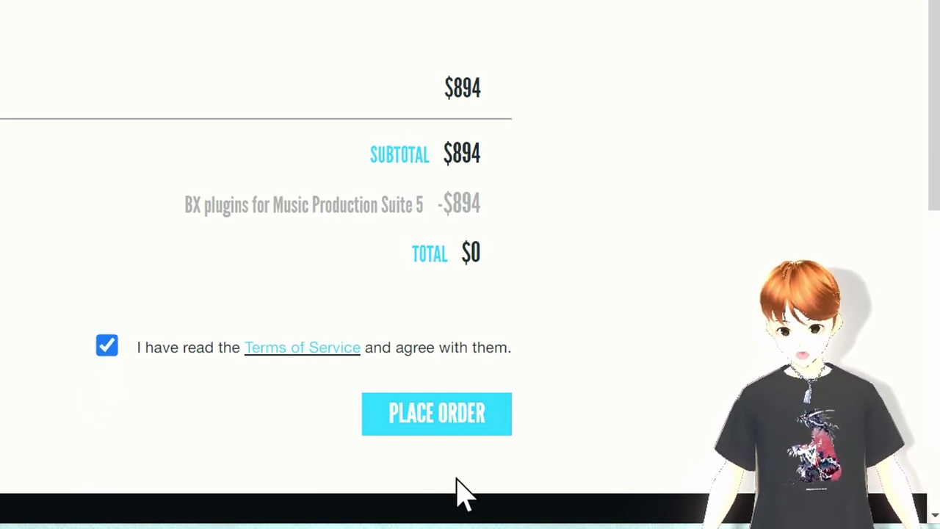
click(428, 417)
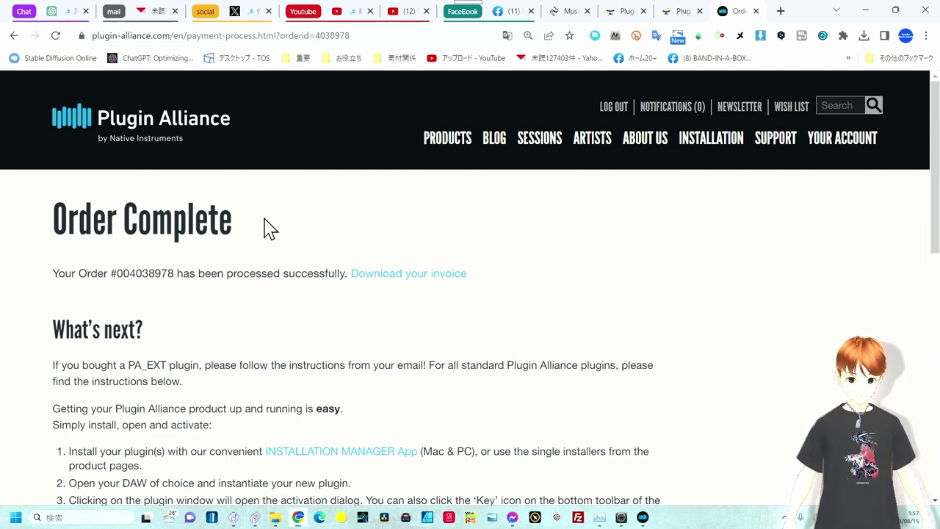
scroll(268, 228, down, 2)
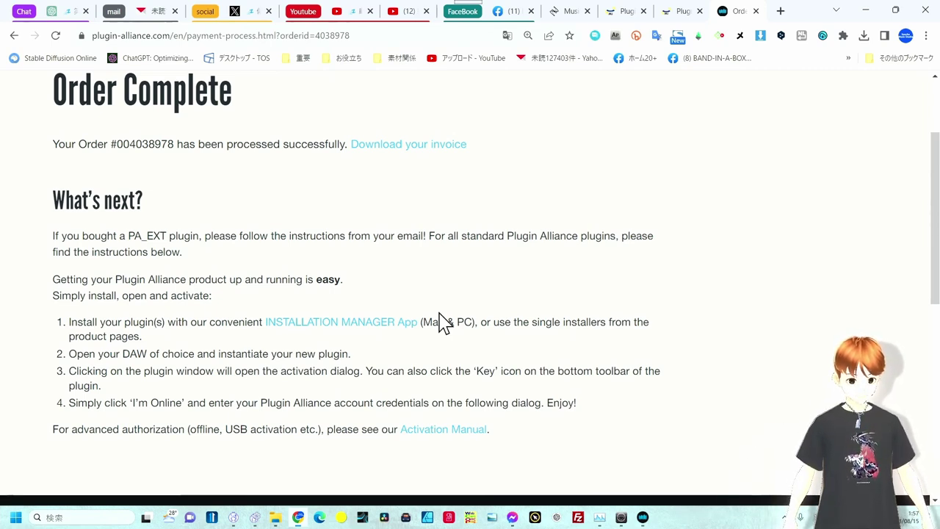
Step: Open the Installation Manager app page and scroll to its v1.2.4 Mac and Windows downloads
click(373, 327)
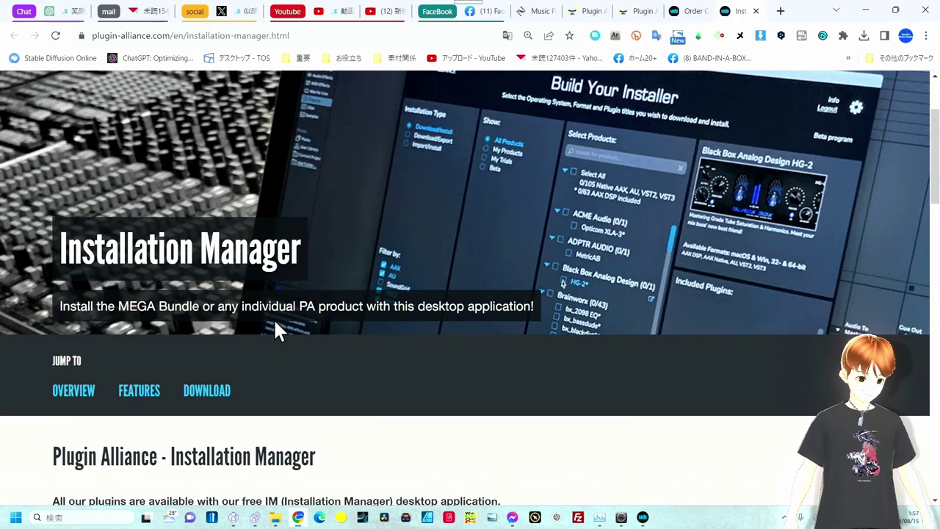
scroll(275, 322, down, 2)
scroll(276, 321, down, 3)
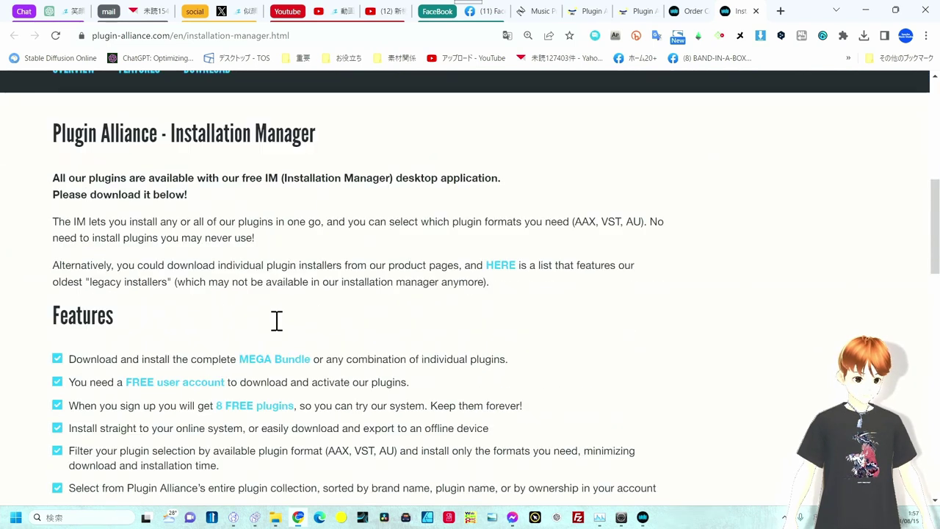
scroll(276, 320, down, 7)
scroll(276, 320, down, 1)
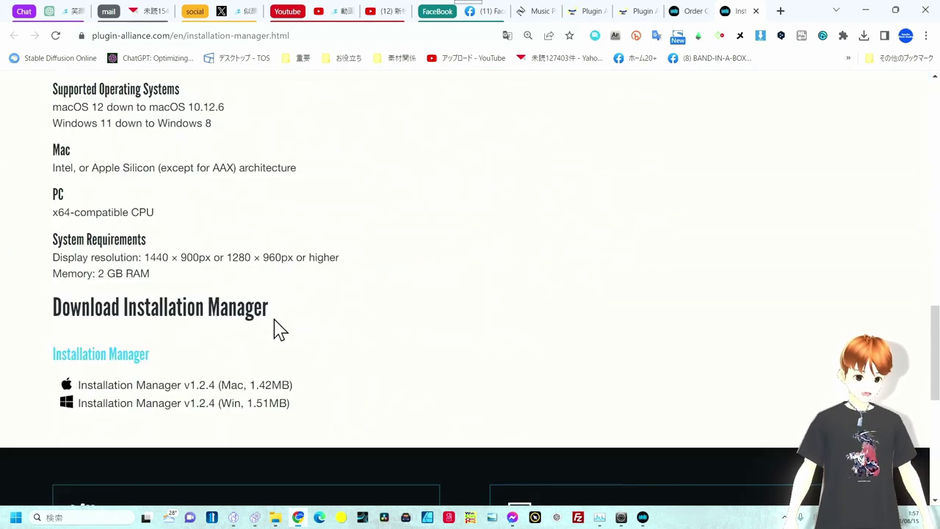
scroll(278, 329, down, 1)
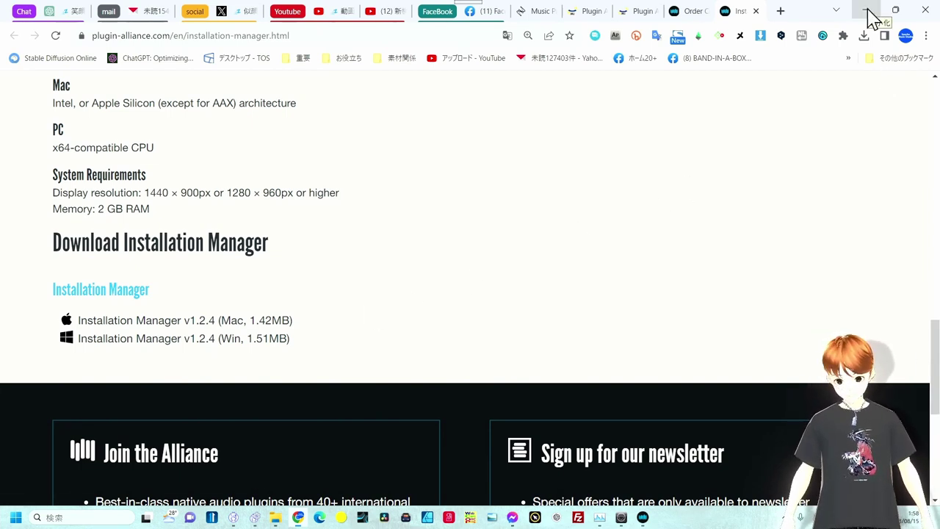
Step: Minimize Chrome and set the Installation Manager's Show filter to My Products
click(867, 10)
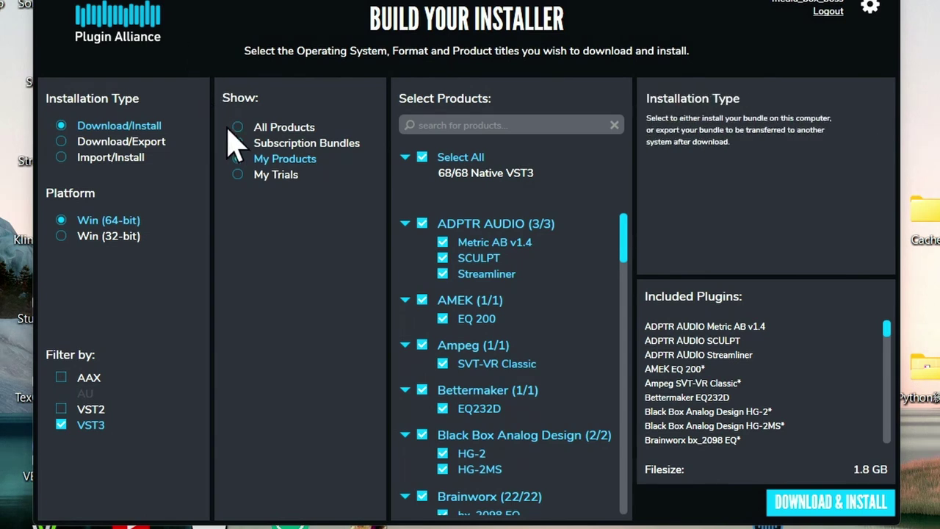
mouse_move(283, 127)
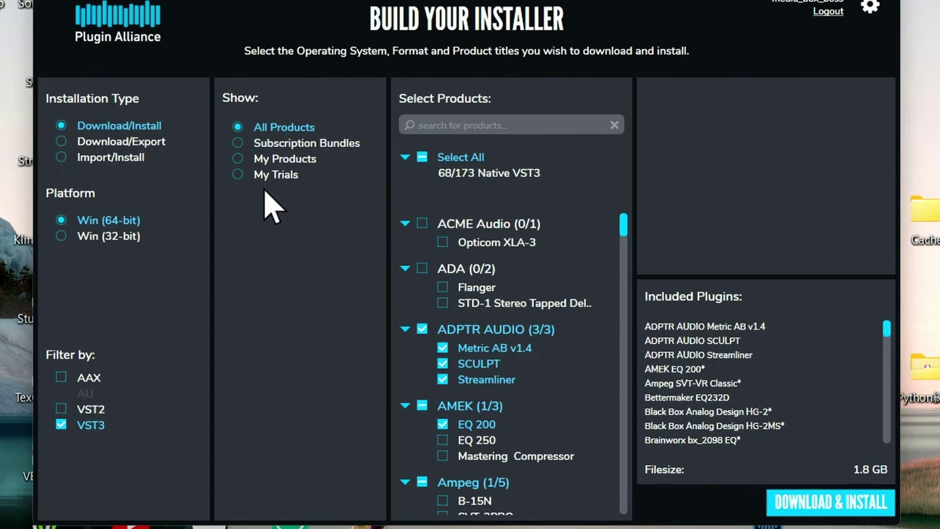
click(243, 161)
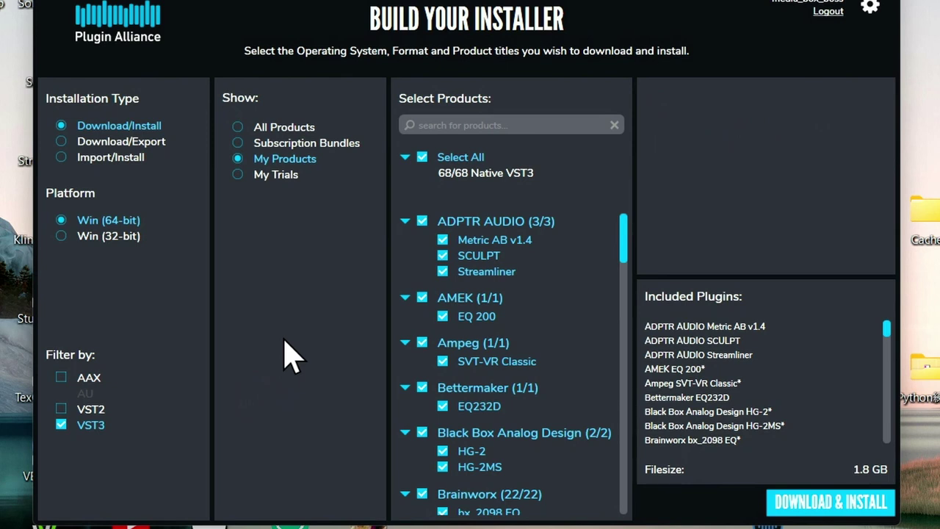
Step: Uncheck Select All so none of the 70 Native VST3 products are selected
click(422, 158)
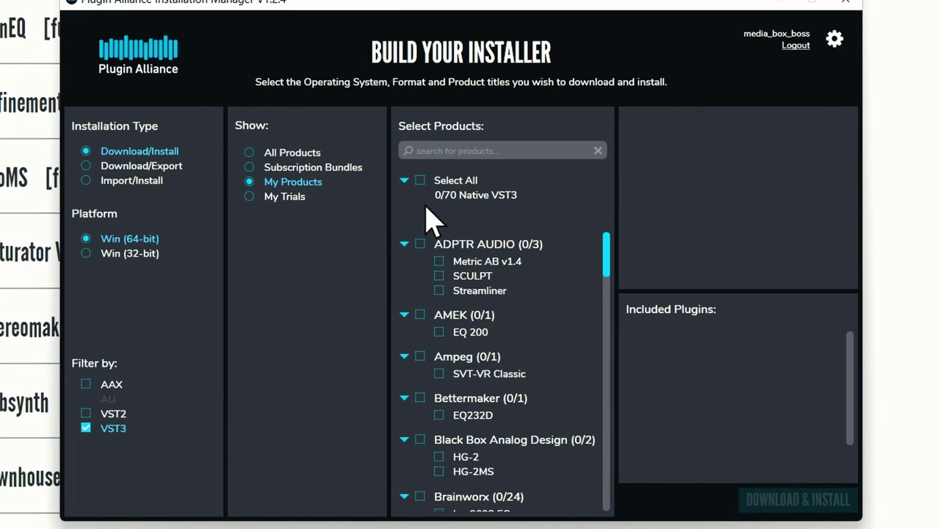
scroll(446, 413, down, 5)
Step: Select bx_saturator V2 and bx_subsynth in the installer's product list
scroll(462, 394, down, 2)
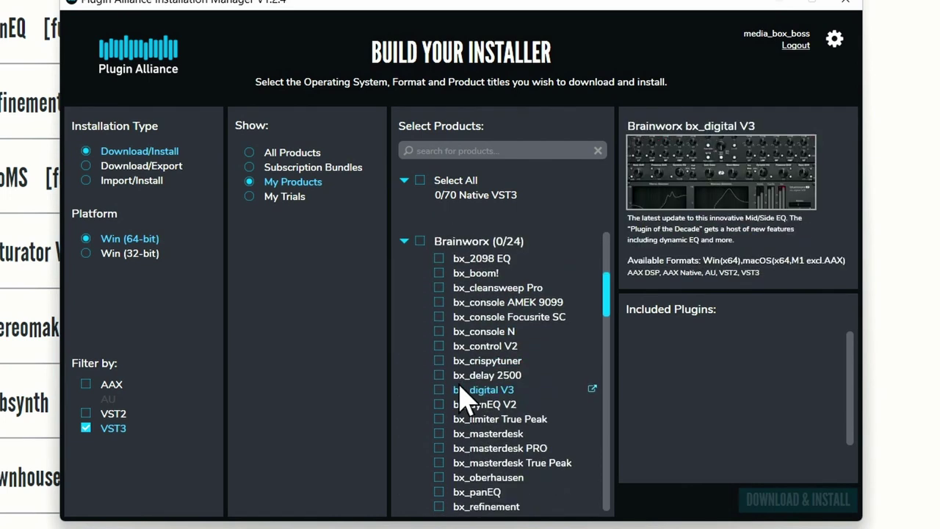
scroll(457, 384, down, 1)
scroll(445, 433, down, 2)
click(439, 408)
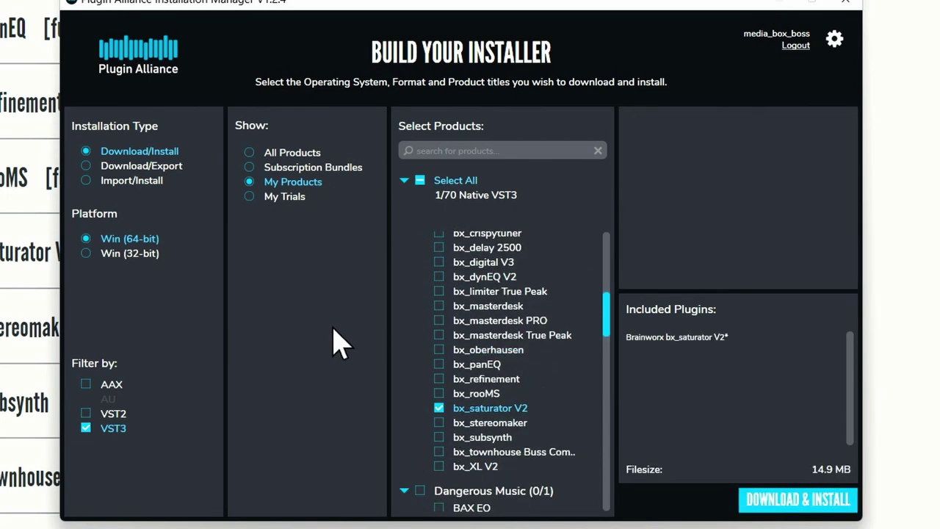
click(439, 438)
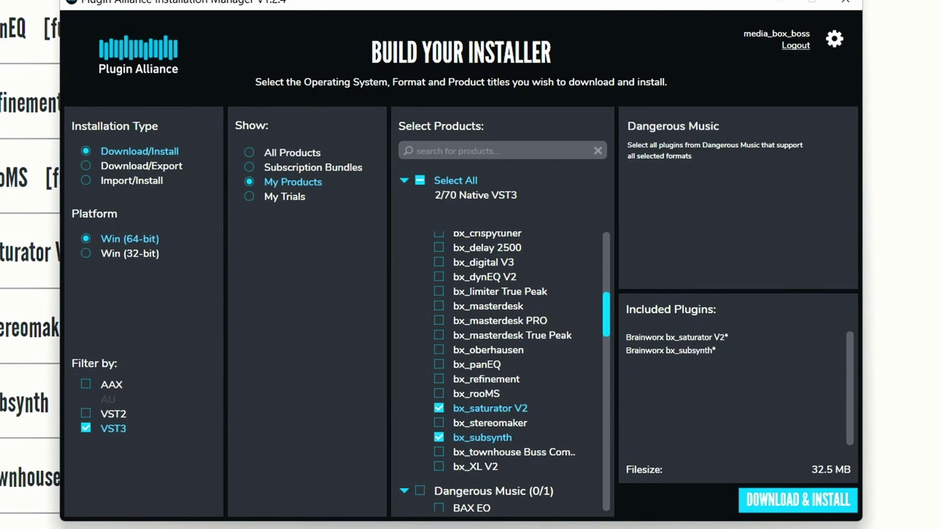
Step: Download and install the two selected plugins, then exit the Installation Manager
click(799, 501)
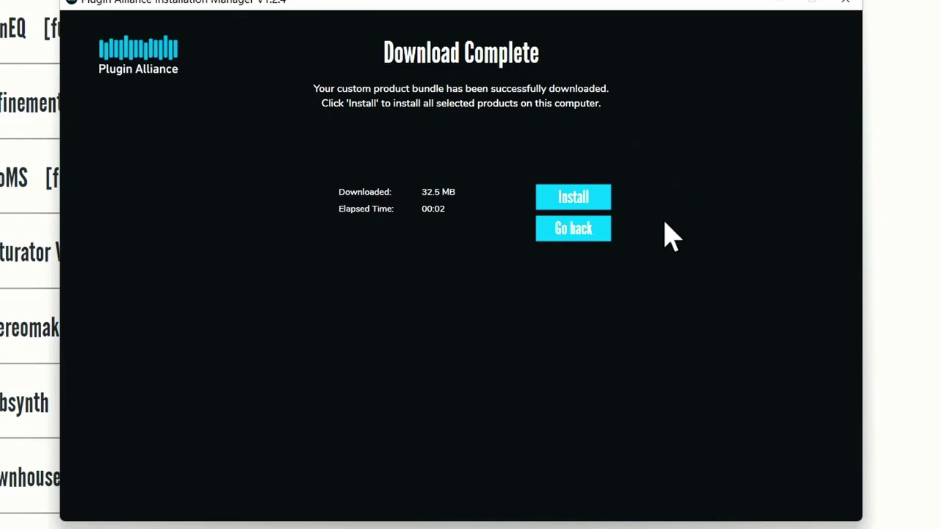
click(584, 200)
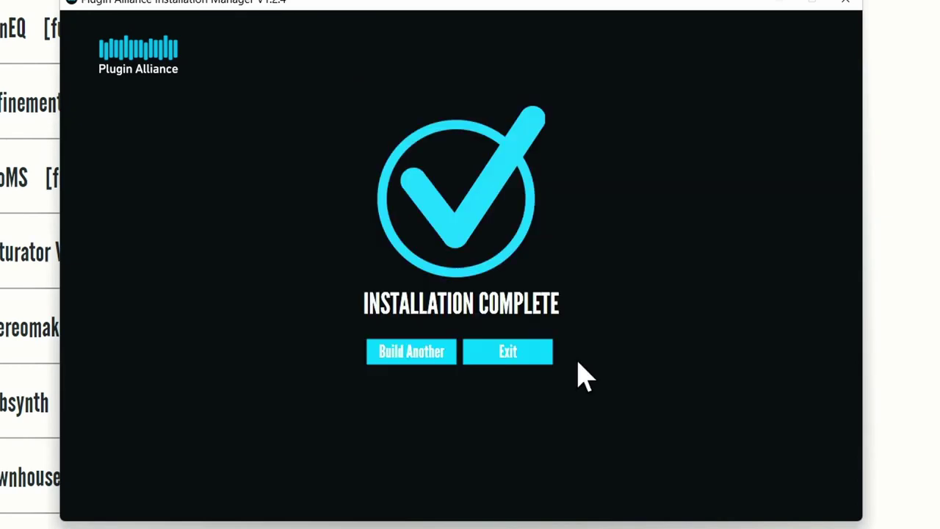
click(506, 352)
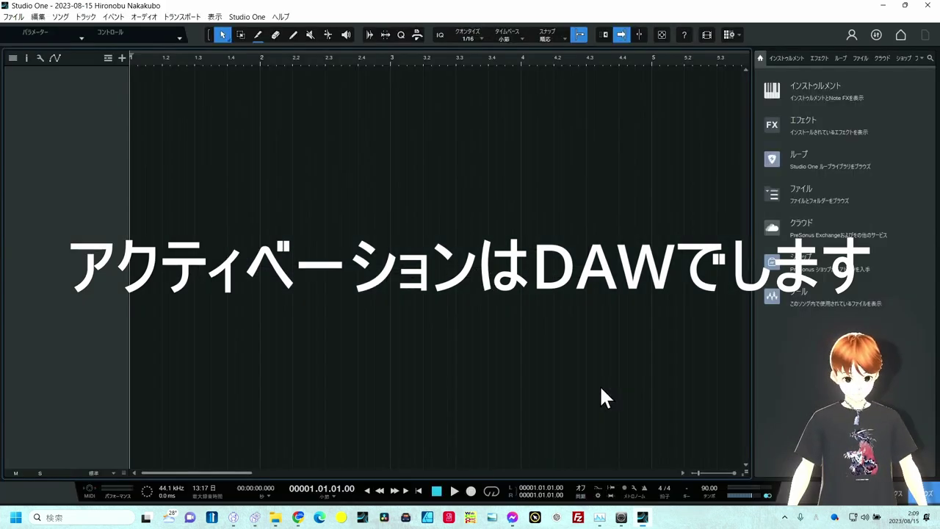
Step: Show the installed effects in the Browser and expand the Plugin Alliance folder
click(818, 58)
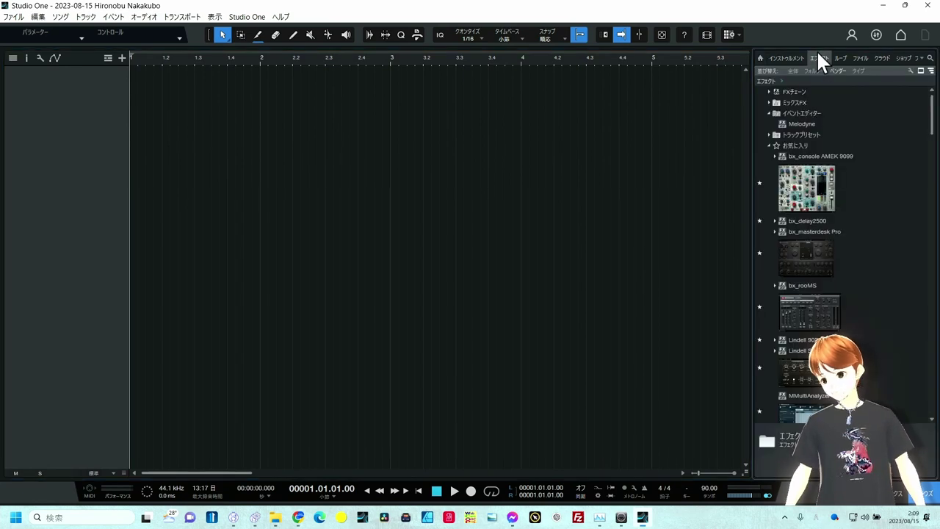
scroll(815, 185, down, 4)
scroll(816, 185, down, 1)
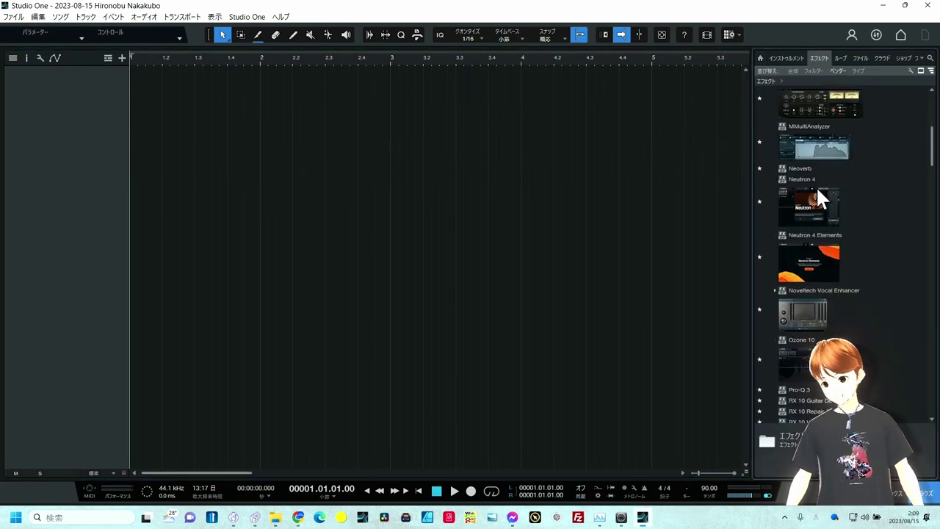
scroll(816, 186, down, 3)
scroll(816, 186, down, 3)
scroll(815, 185, down, 3)
scroll(810, 185, down, 2)
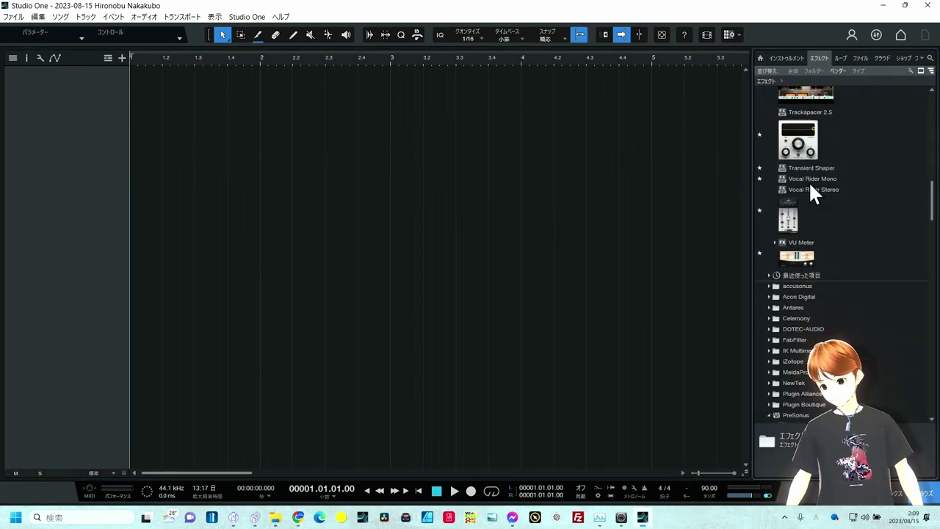
scroll(808, 187, down, 2)
click(801, 332)
Step: Drag bx_saturator V2 into the arrangement to create a new audio track
scroll(786, 158, down, 5)
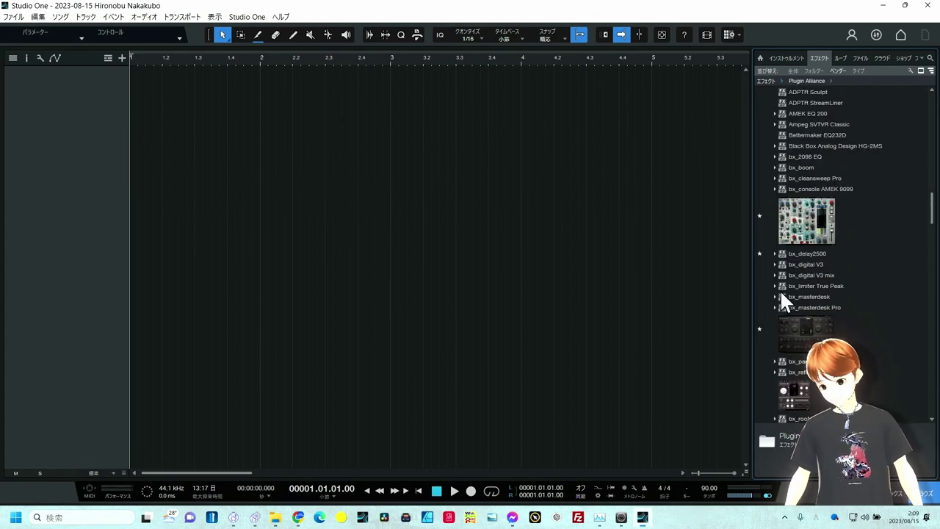
scroll(783, 301, down, 5)
click(793, 310)
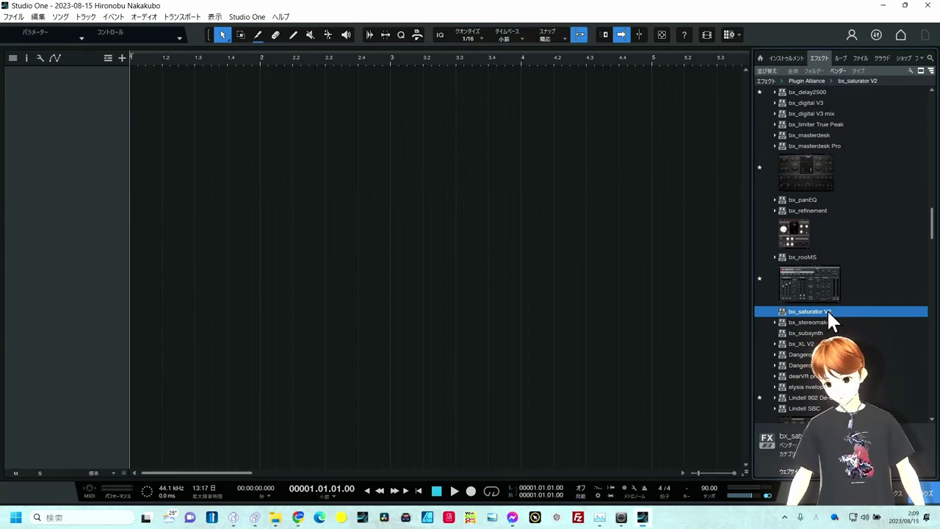
mouse_move(826, 309)
mouse_down()
mouse_move(90, 135)
mouse_move(76, 114)
mouse_up()
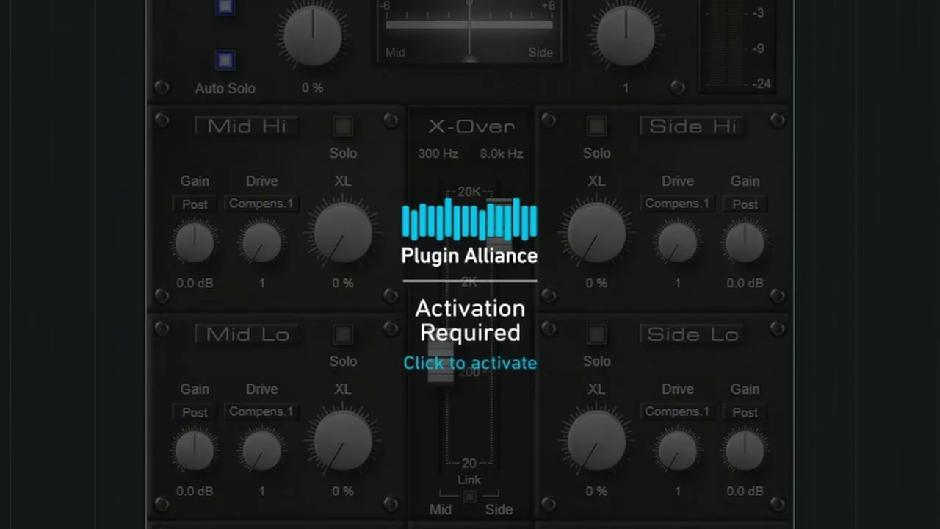
Step: Open the bx_saturator V2 activation dialog and choose to activate it online
click(477, 363)
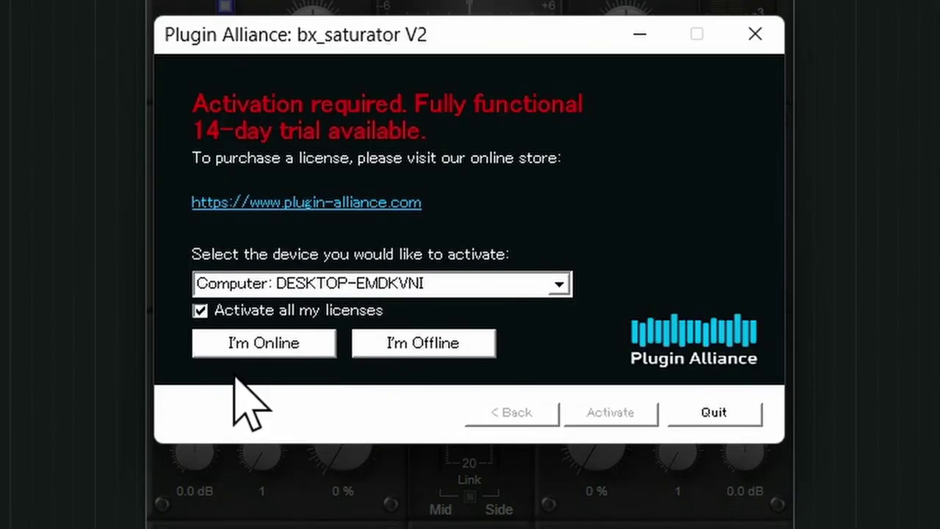
click(241, 353)
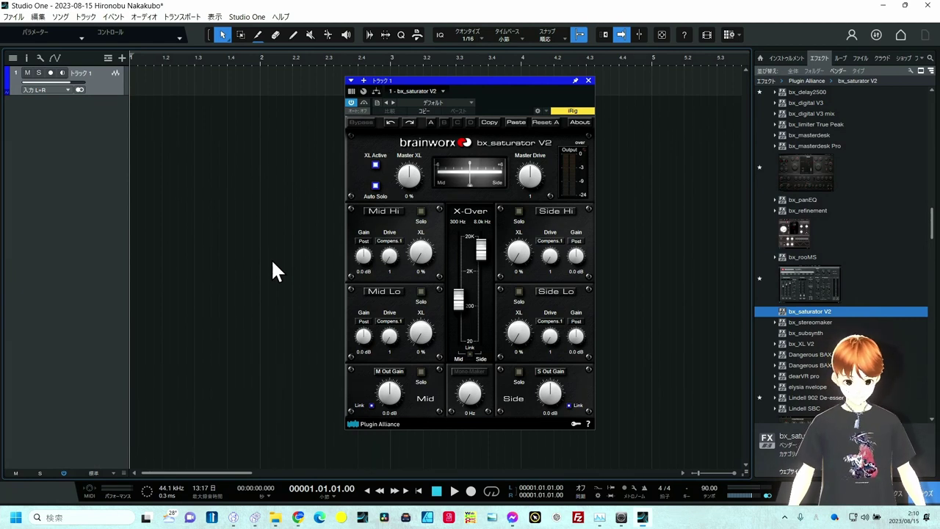
Step: Import the preset files from VST3 Presets > Plugin Alliance > bx_saturator V2 into the plugin
click(374, 102)
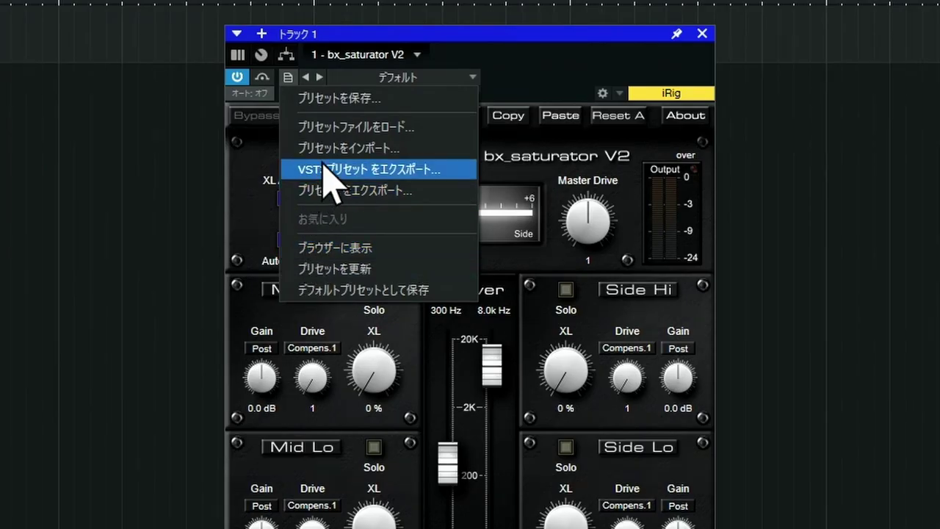
click(326, 152)
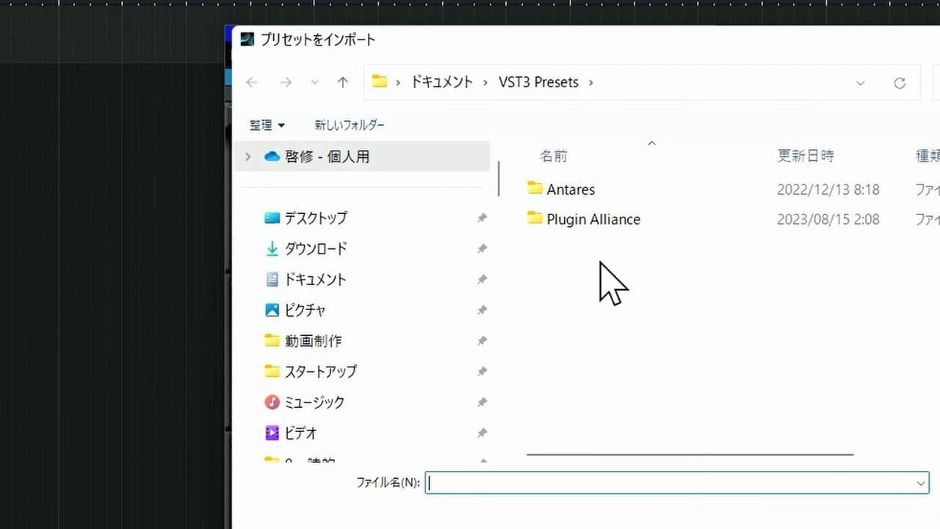
double_click(585, 220)
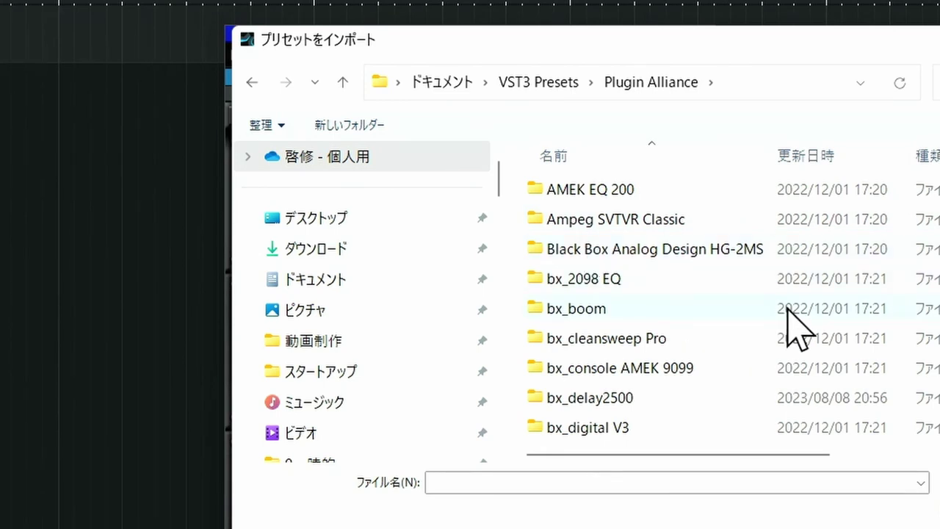
scroll(718, 344, down, 2)
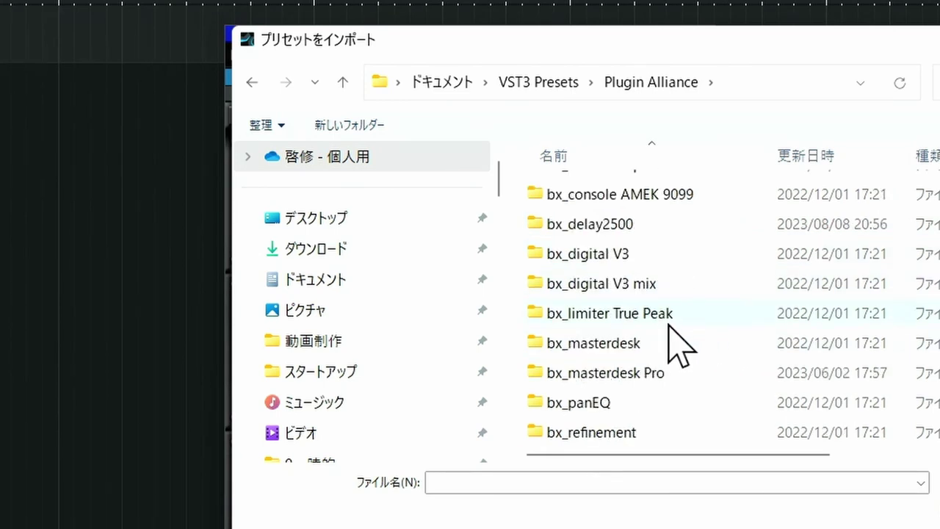
scroll(670, 335, down, 1)
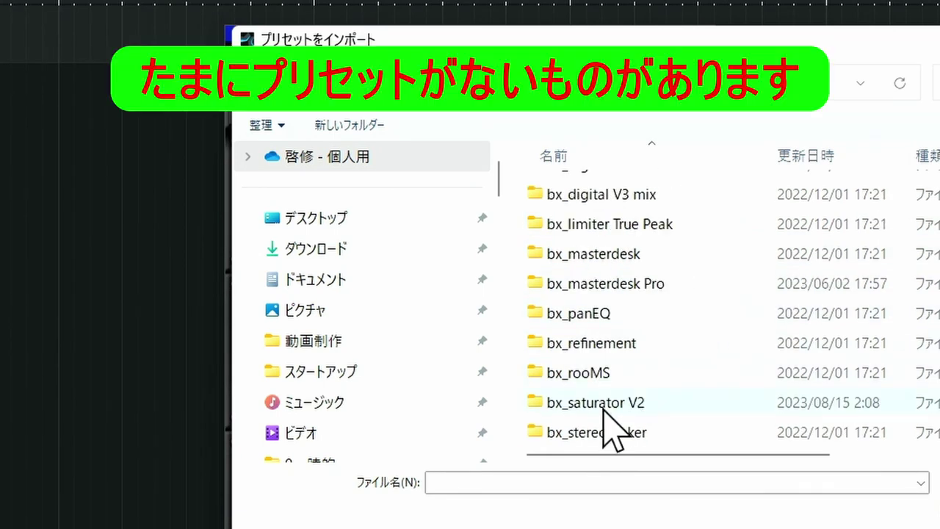
click(603, 409)
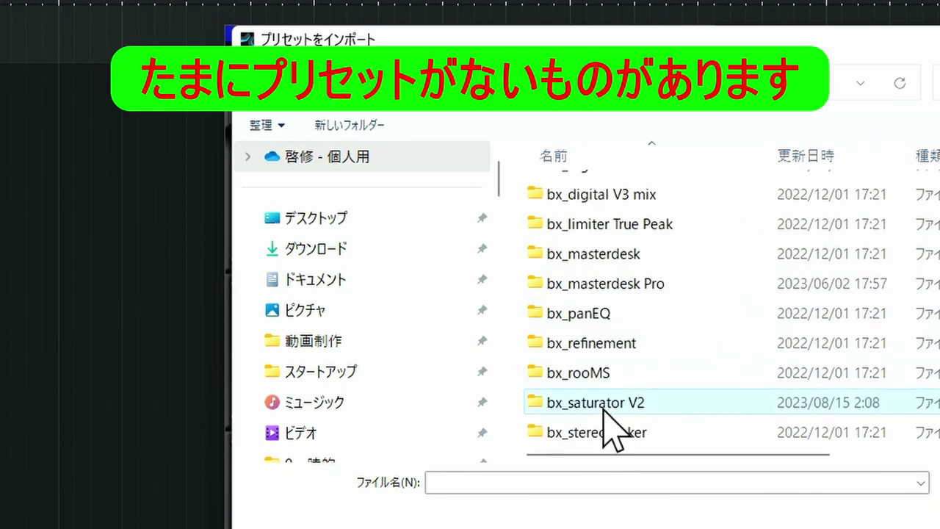
double_click(603, 409)
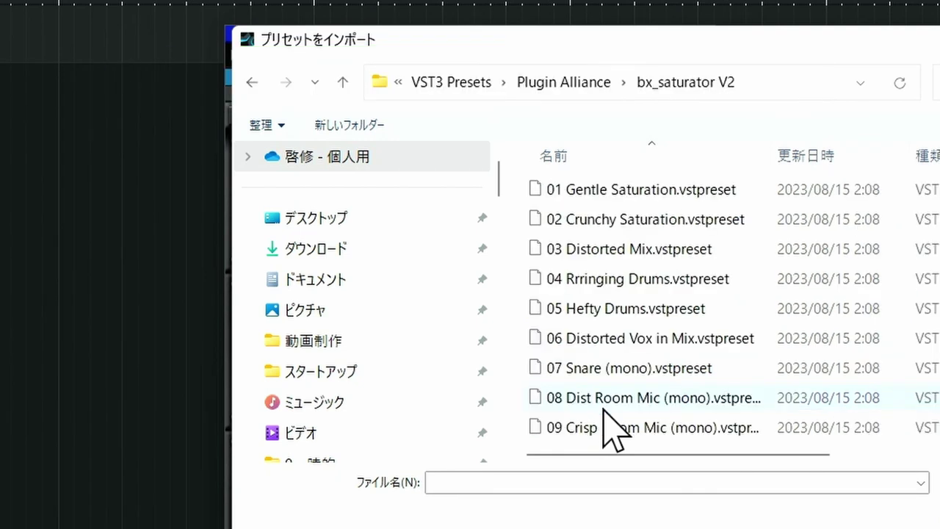
click(617, 195)
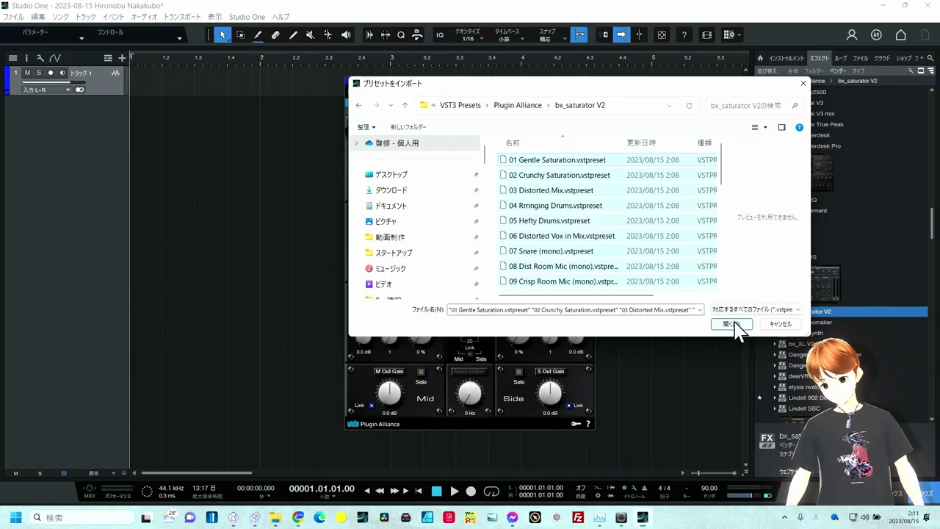
click(733, 324)
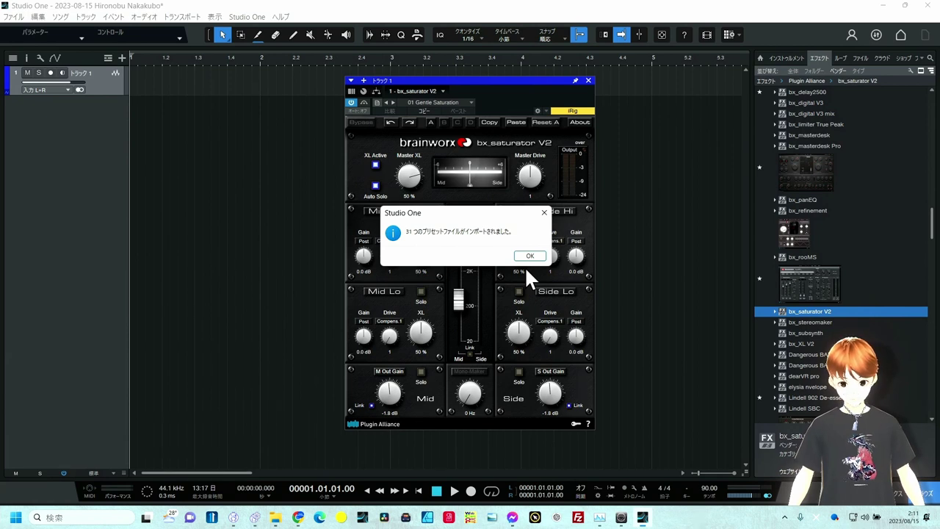
Step: Dismiss the 31-presets-imported message and move the plugin window up and left
click(526, 255)
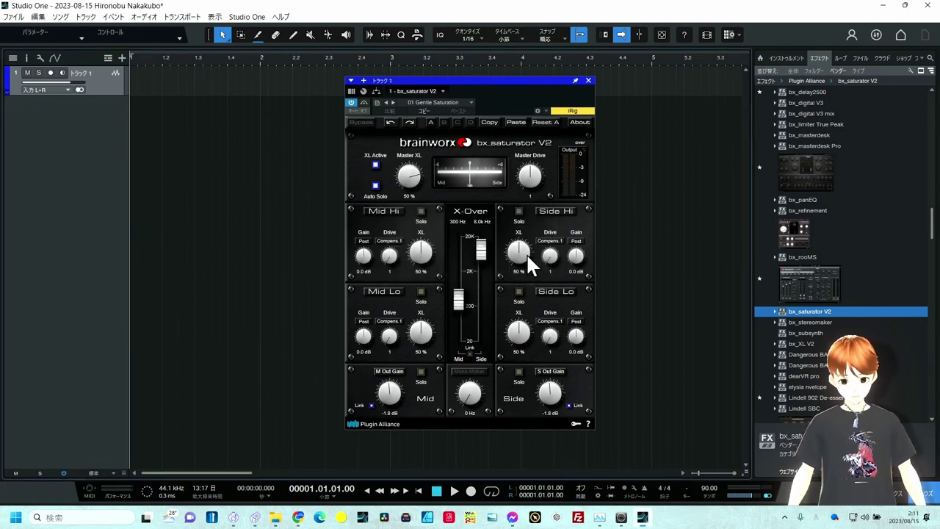
drag(402, 80, 350, 66)
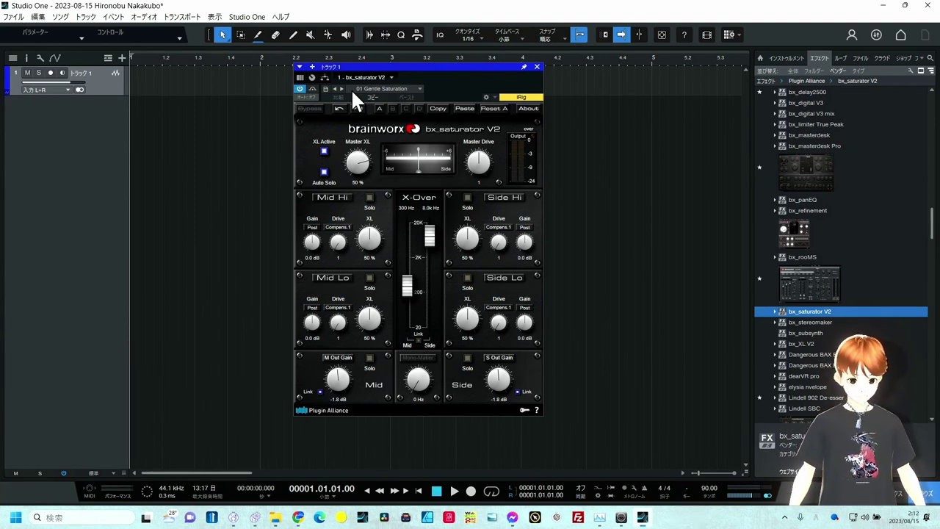
click(340, 96)
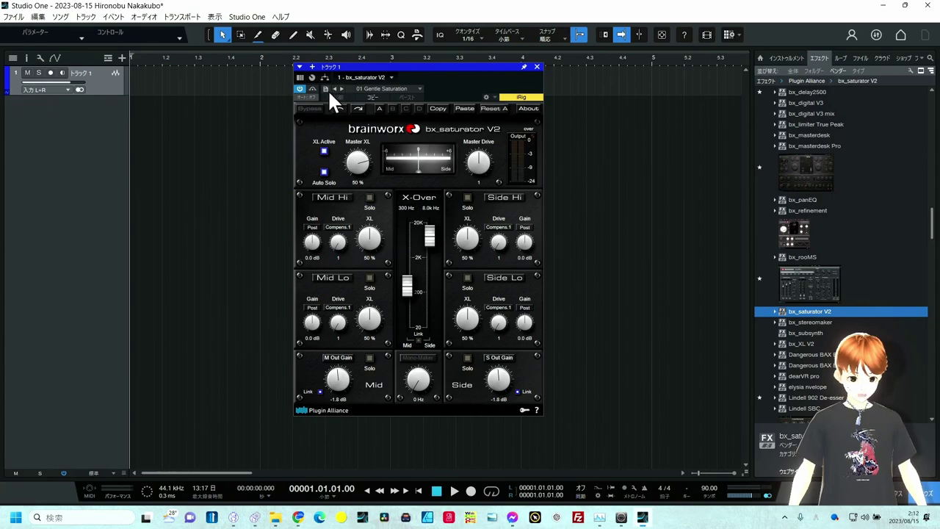
Step: Review the imported presets in the preset list, then close the bx_saturator V2 window
click(326, 88)
click(321, 61)
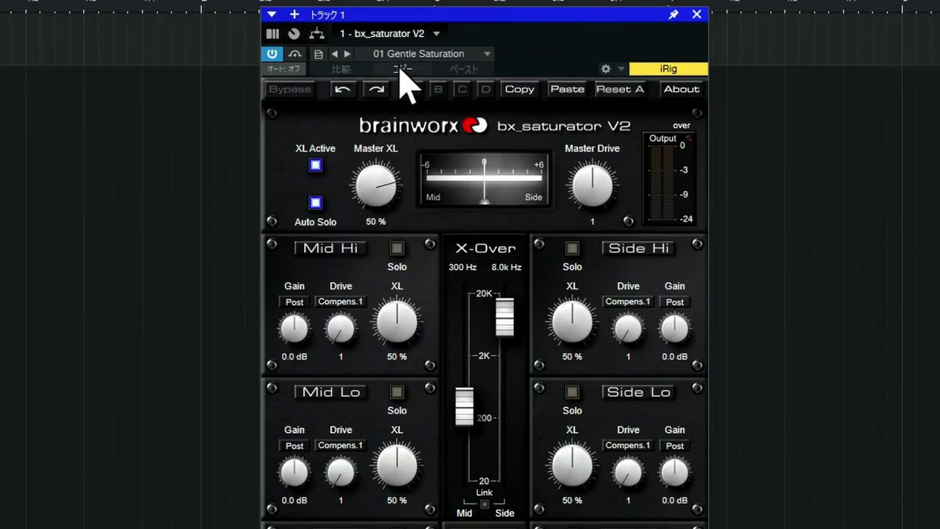
click(429, 56)
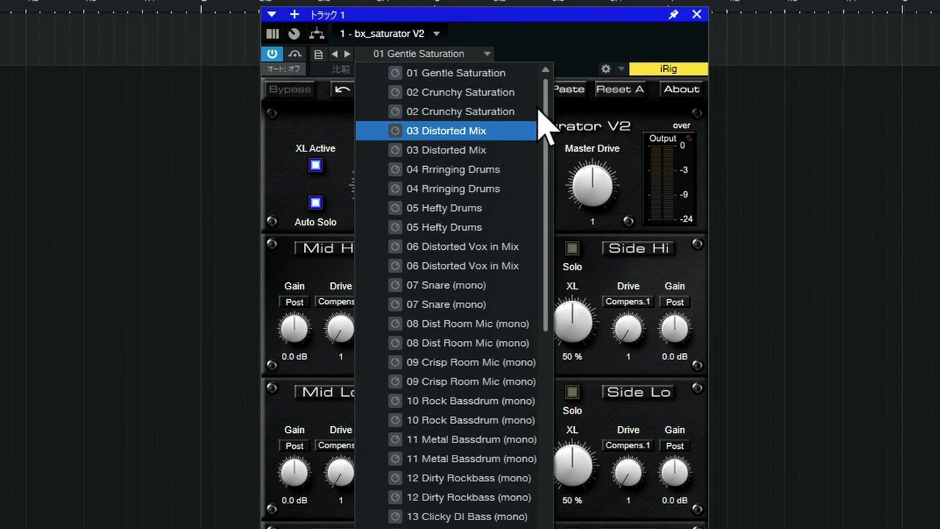
click(697, 15)
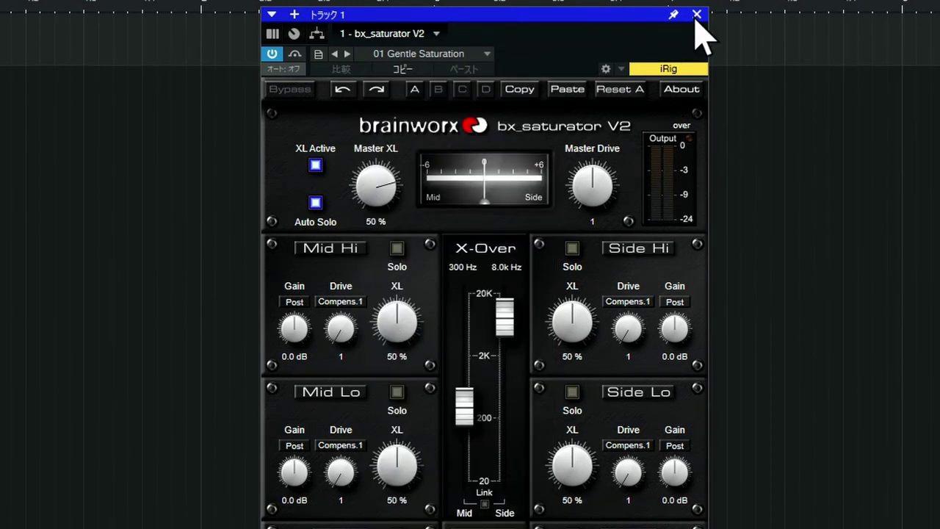
click(697, 15)
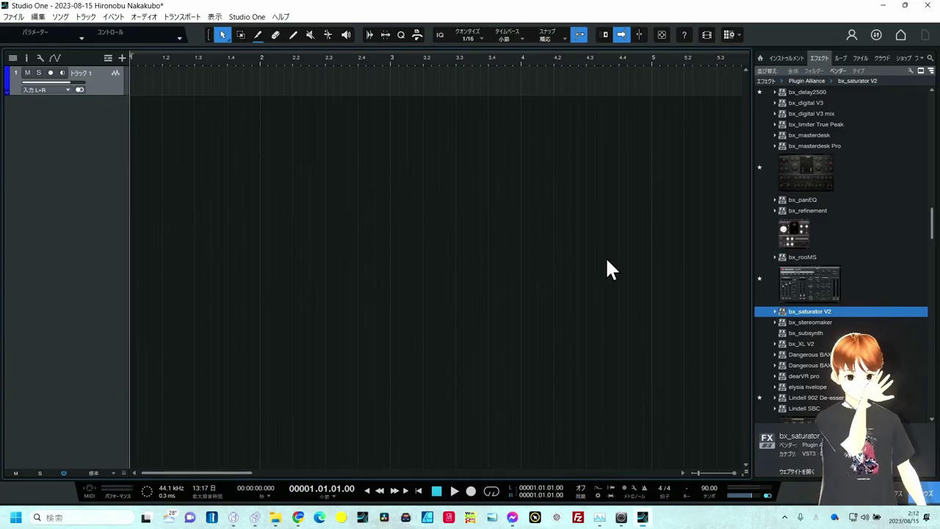
Step: Add bx_saturator V2 on a new Track 2 and glance through its preset list
mouse_move(800, 309)
mouse_down()
mouse_move(124, 177)
mouse_move(103, 155)
mouse_up()
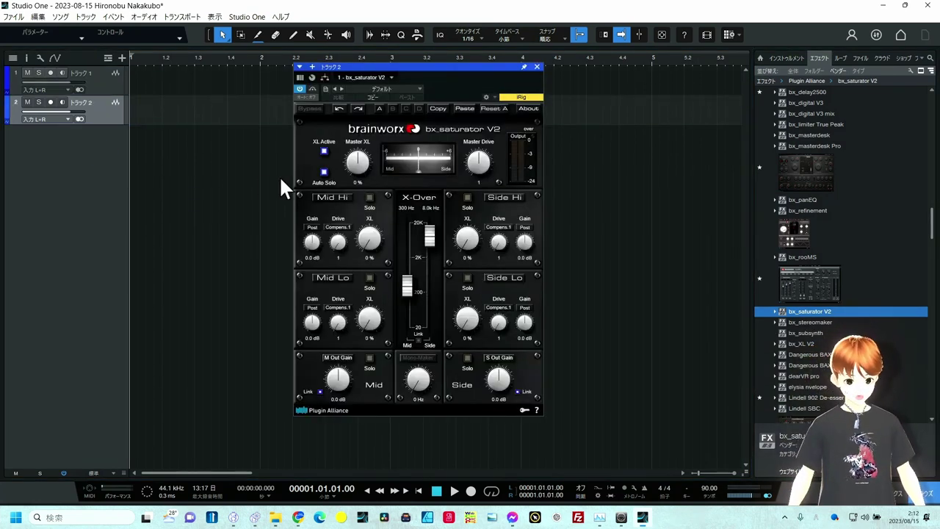
click(382, 88)
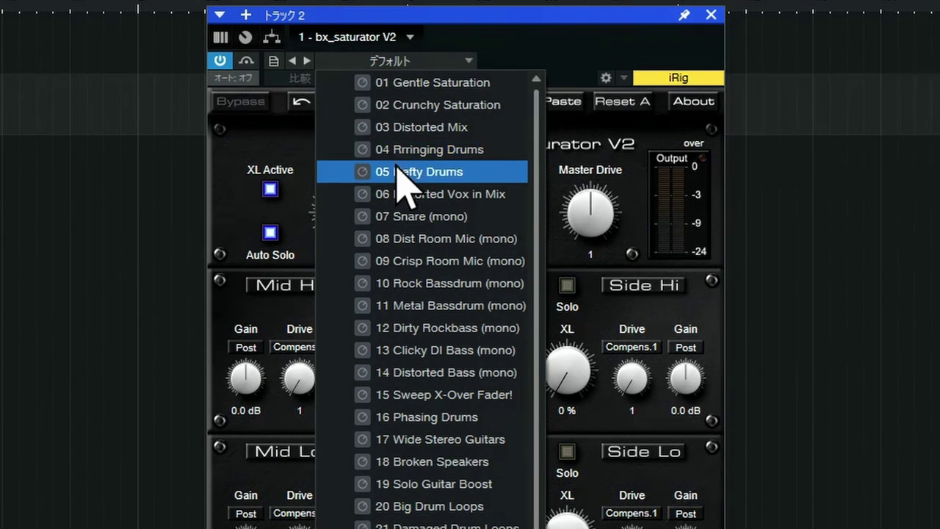
click(544, 43)
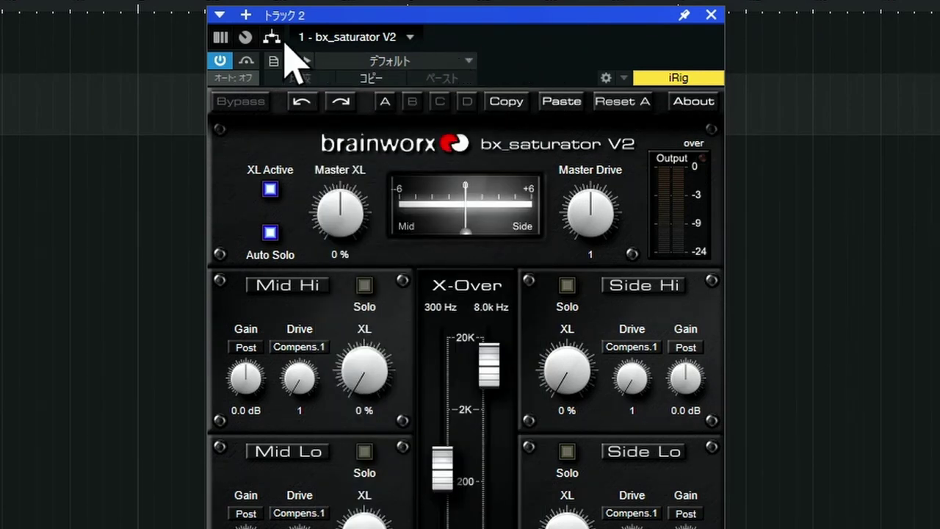
Step: Update the bx_saturator V2 plug-in thumbnail from the insert's options menu
click(409, 38)
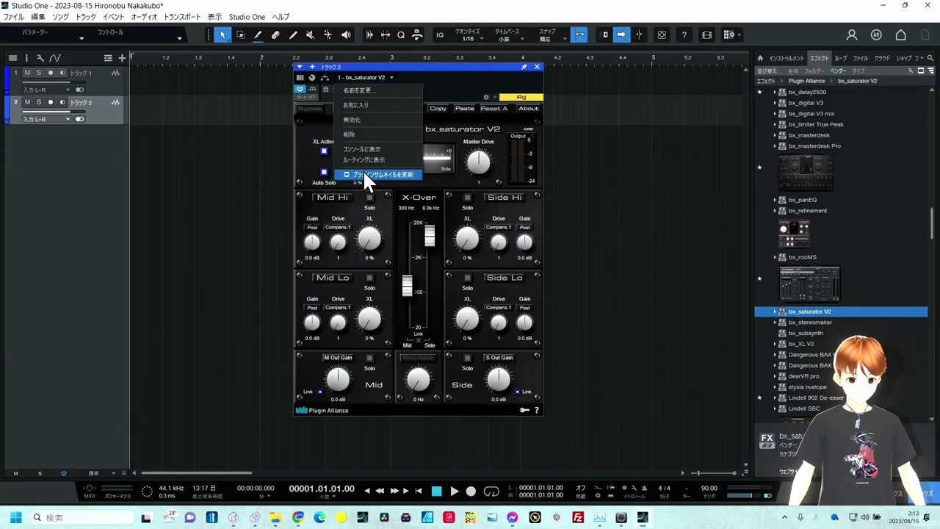
click(363, 169)
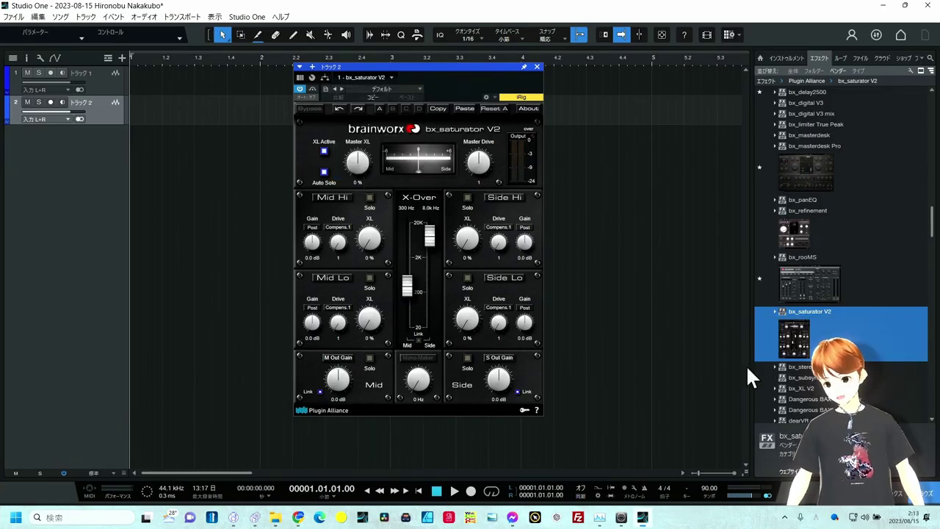
scroll(826, 272, down, 1)
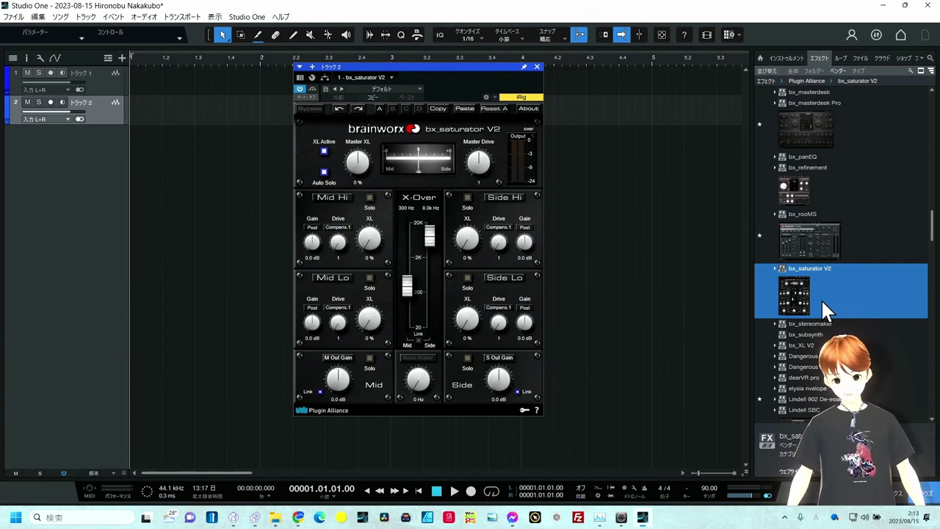
drag(805, 334, 626, 298)
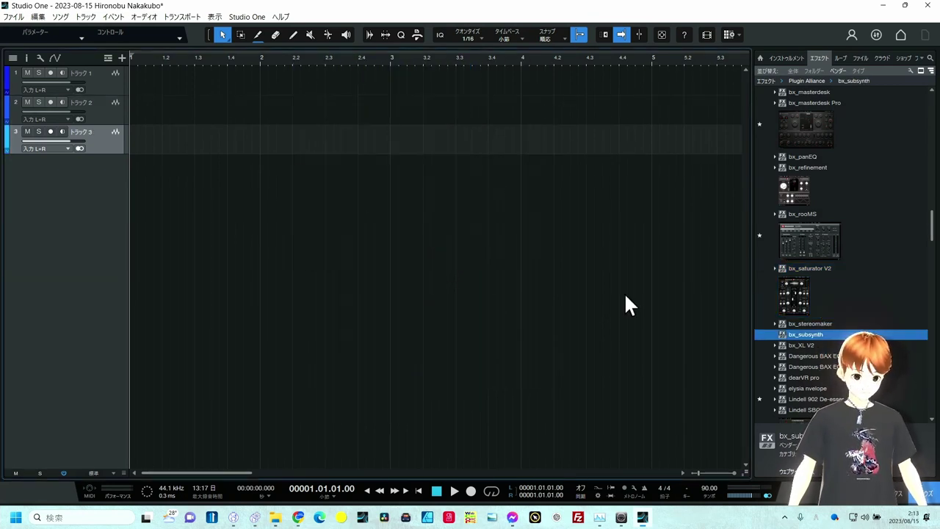